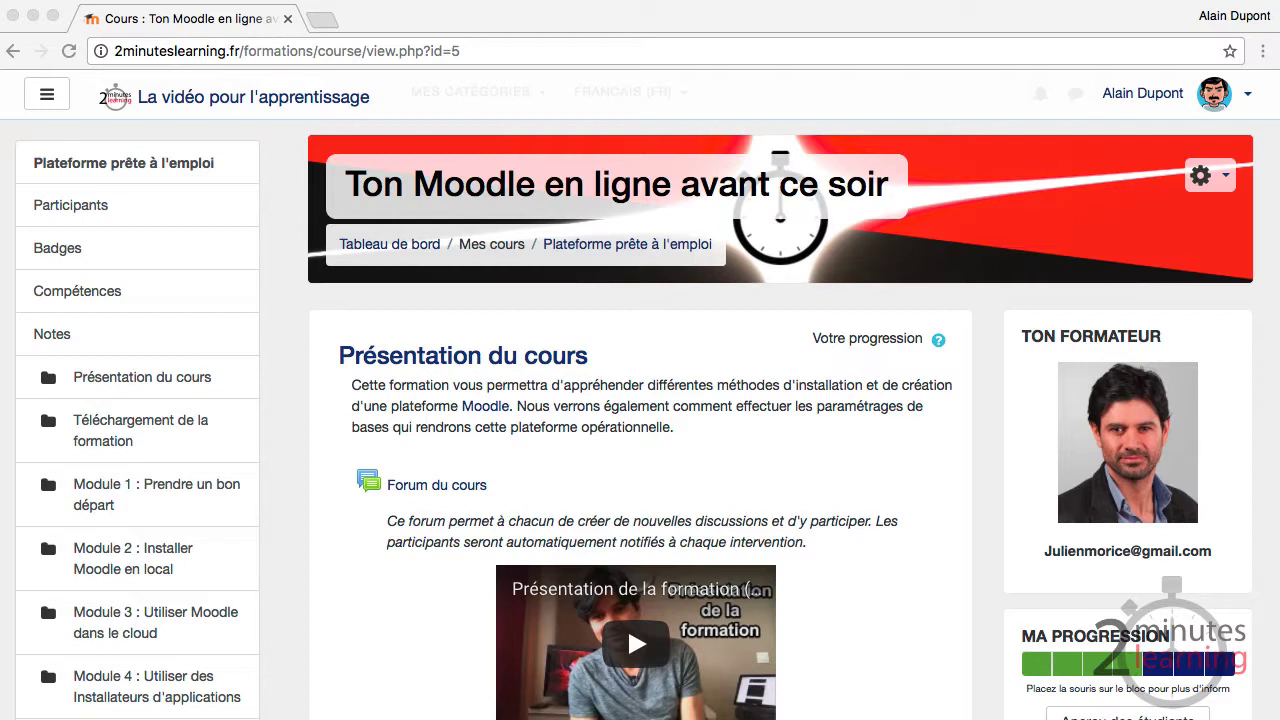
- Turn on edit mode for the course and add a Test activity to the section "Module 1 : Prendre un bon départ"
left_click(1208, 188)
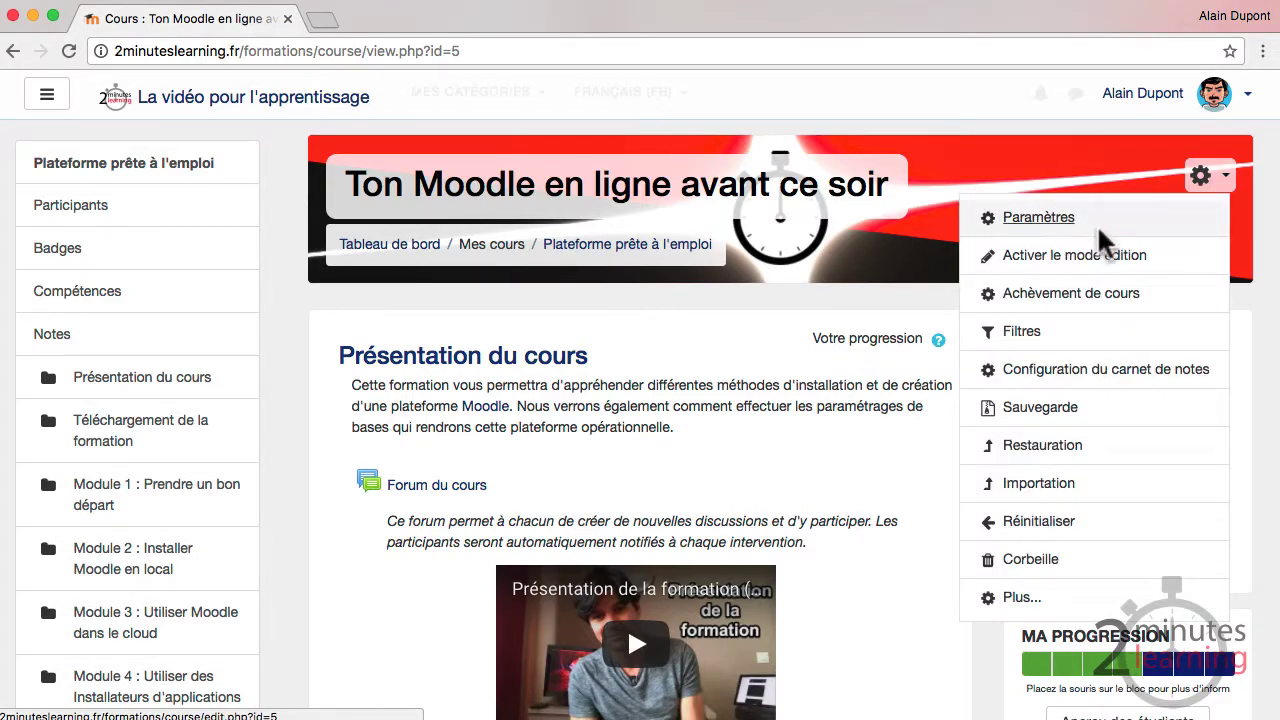
left_click(966, 220)
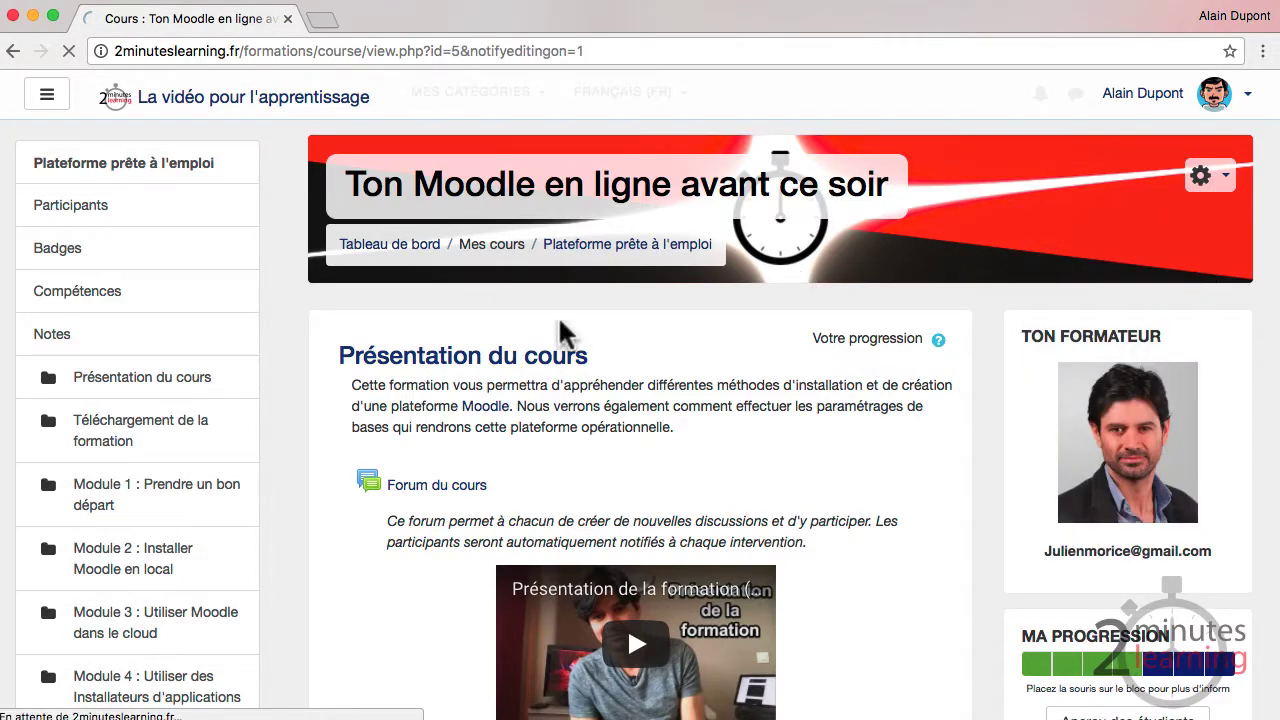
scroll(463, 360, "down", 10)
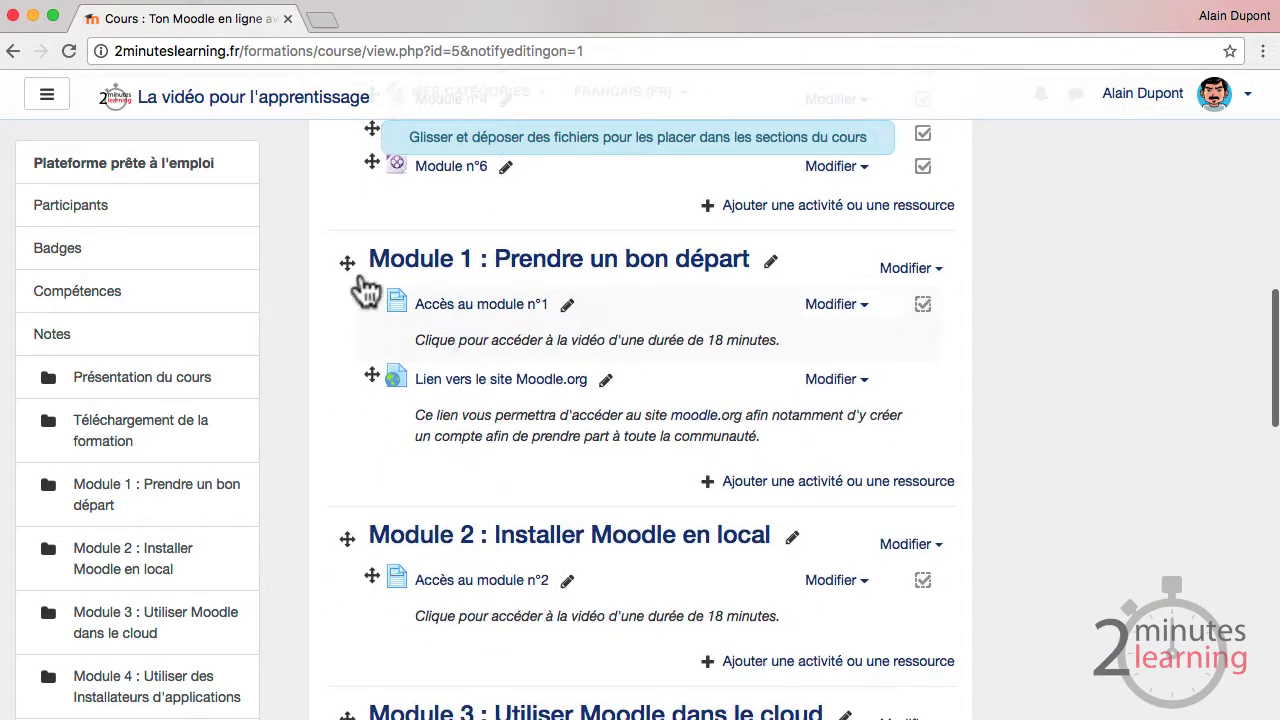
left_click(818, 484)
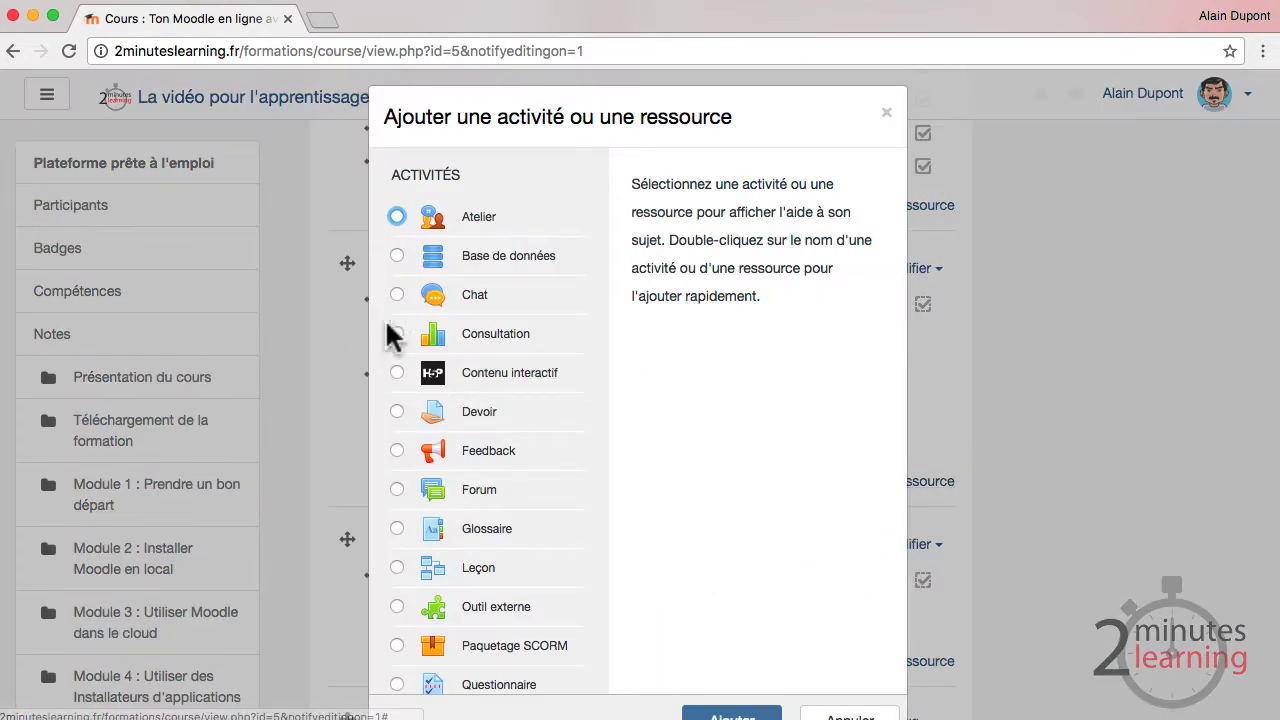
scroll(481, 365, "down", 3)
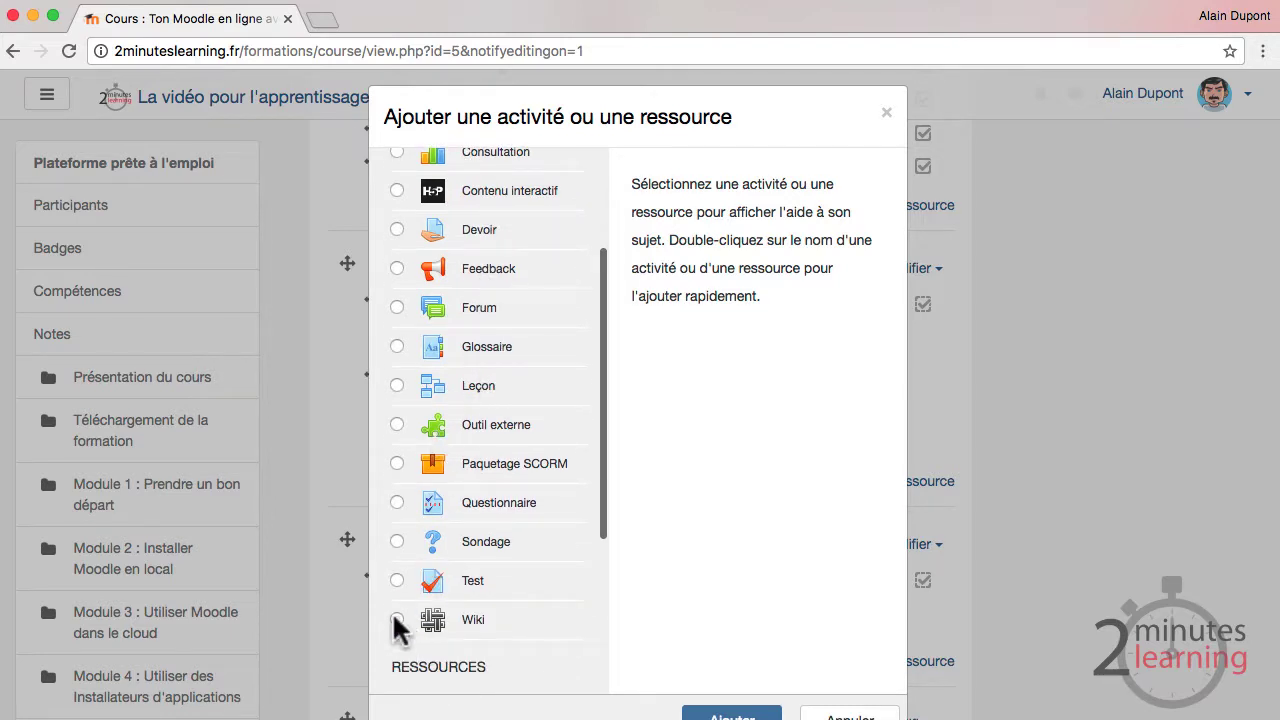
left_click(395, 580)
scroll(570, 563, "down", 2)
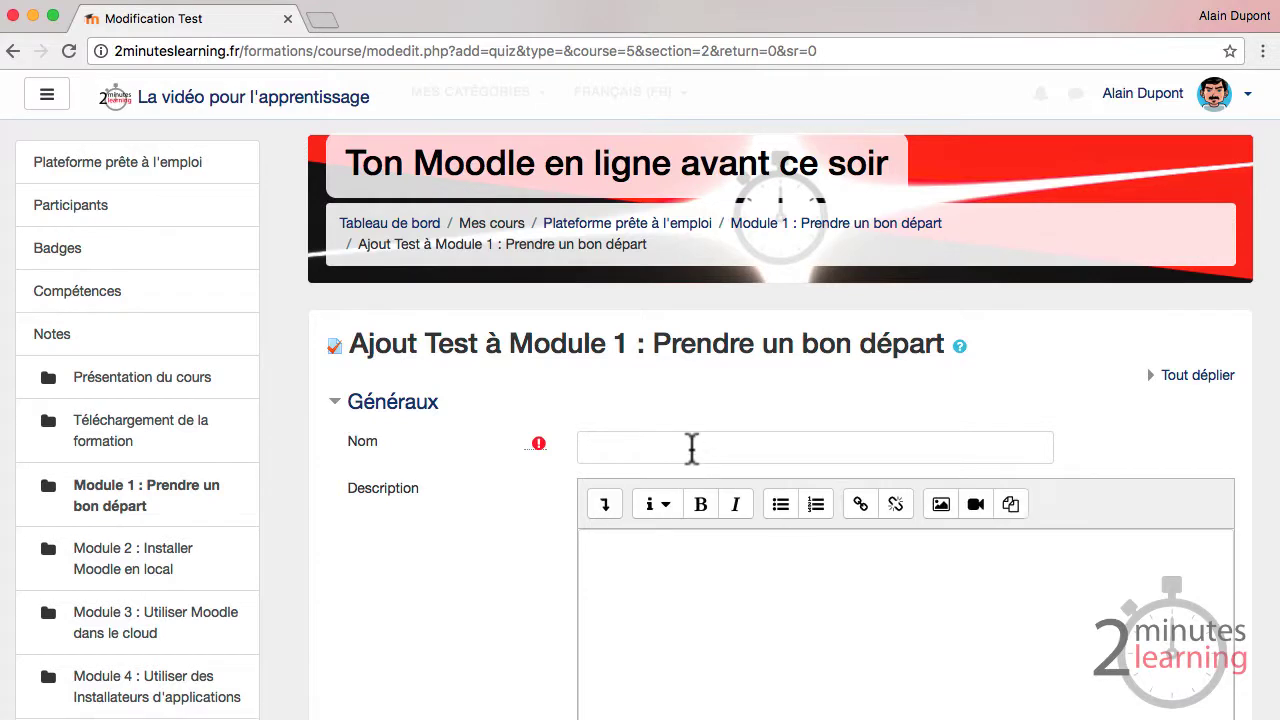
- Name the new test "Test d'évaluation"
left_click(691, 448)
type("Te")
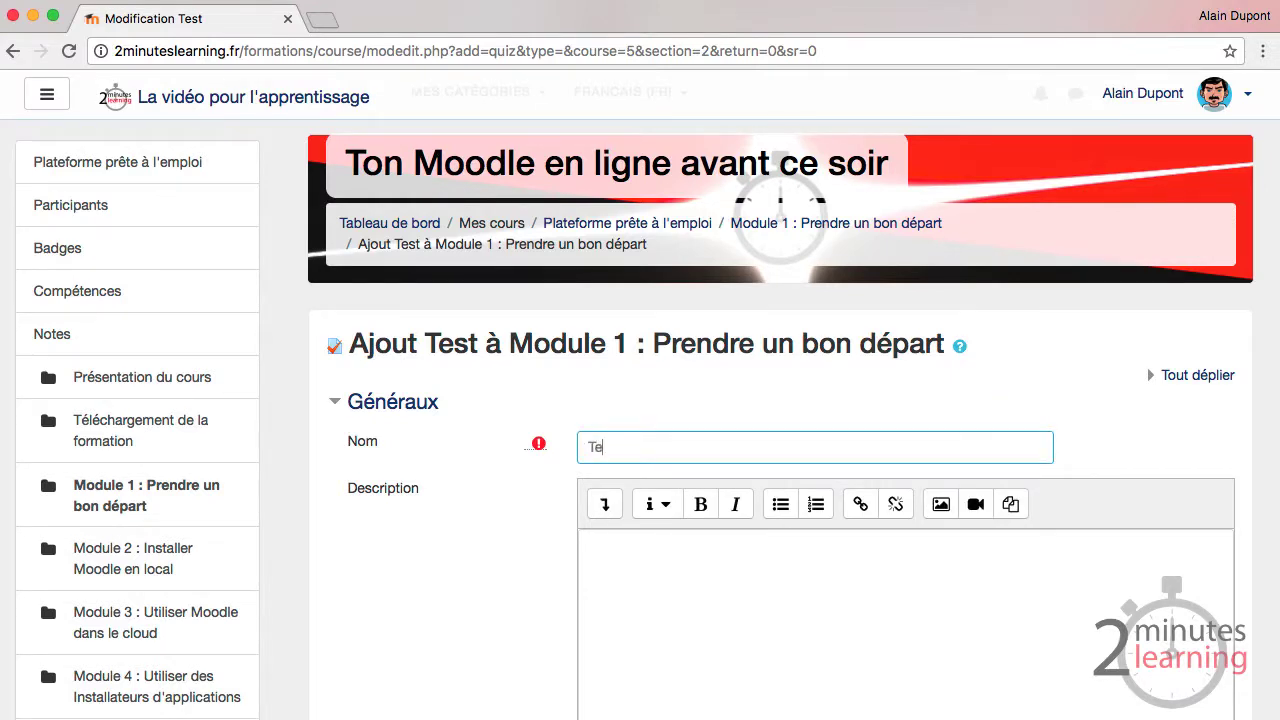
type("st d'évaluation")
- Enter "Test de 5 questions." in italics as the test's description and enable its display on the course page
scroll(705, 531, "down", 1)
left_click(673, 545)
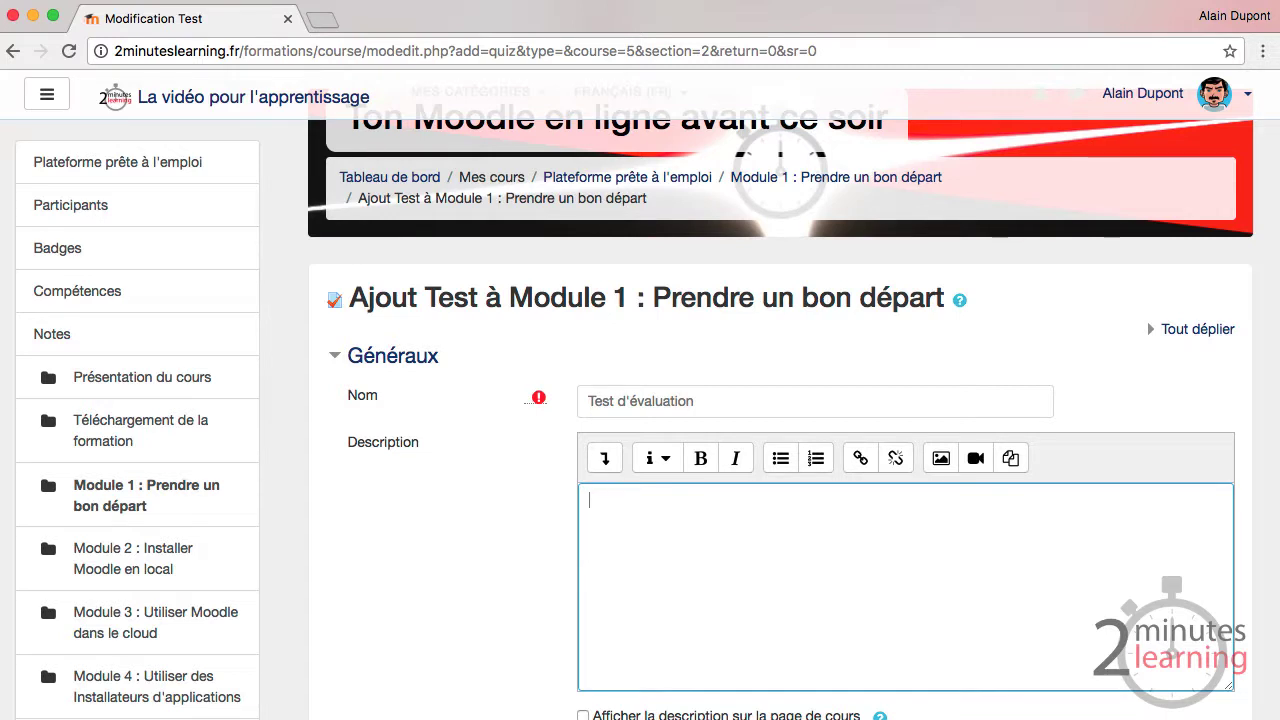
type("Test de 5 questions.")
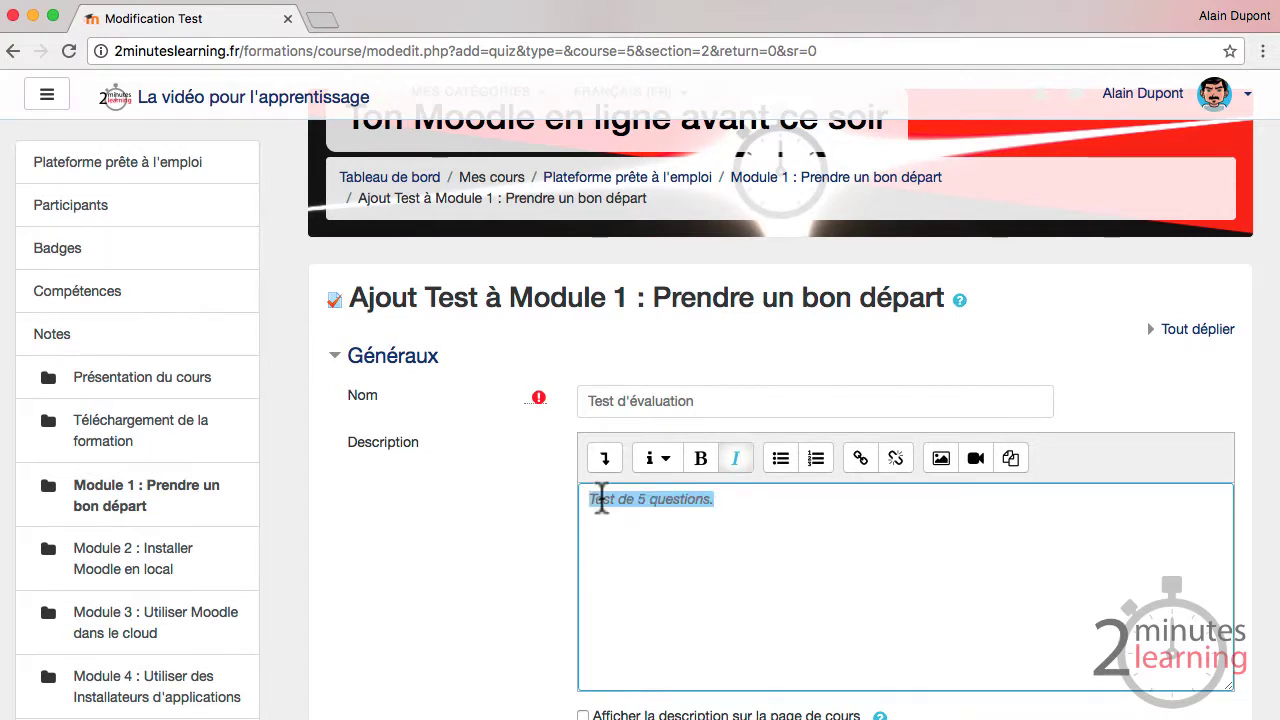
scroll(601, 500, "down", 5)
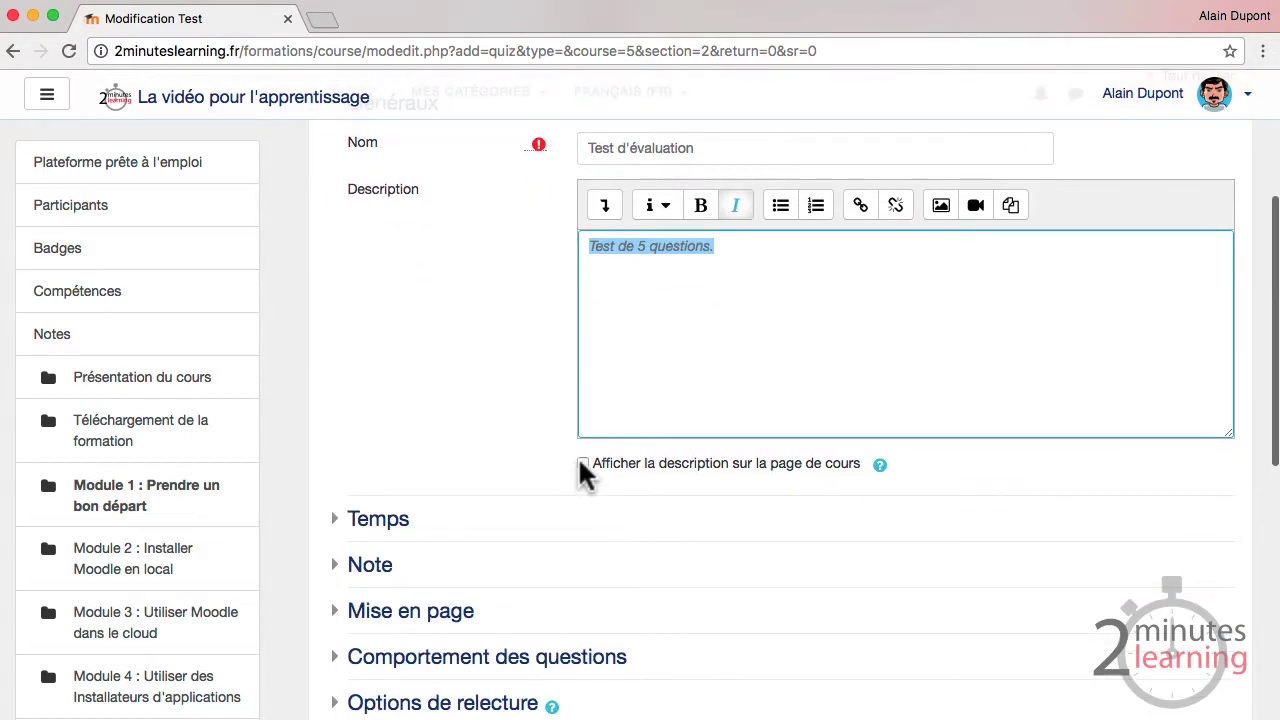
left_click(583, 464)
- In the Temps settings, enable the available time for the test and set it to 5 minutes
scroll(374, 398, "down", 3)
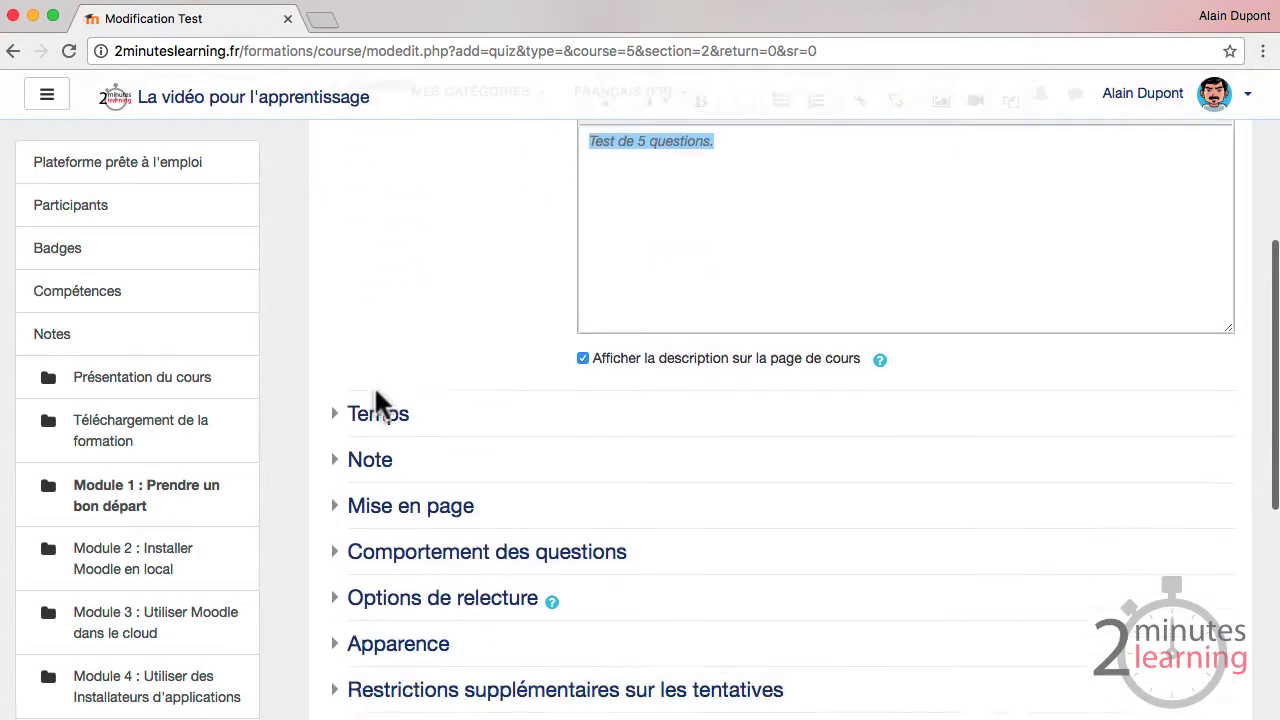
scroll(374, 388, "down", 3)
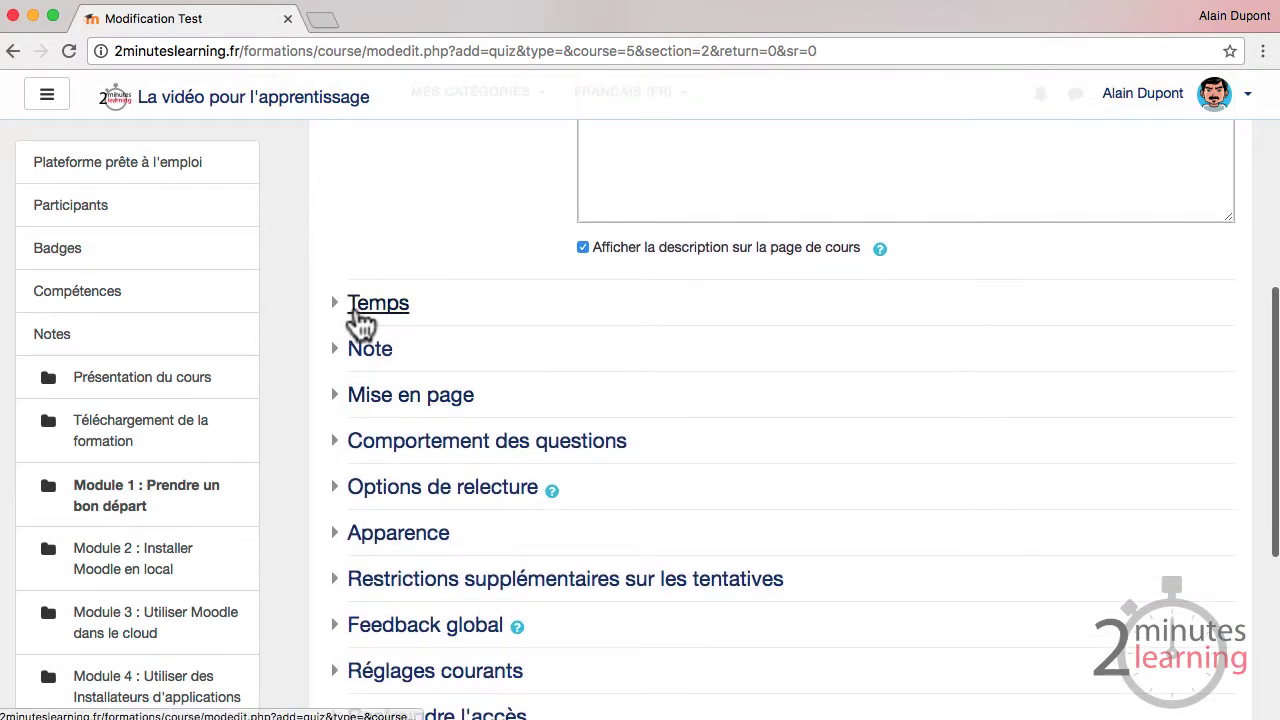
left_click(362, 306)
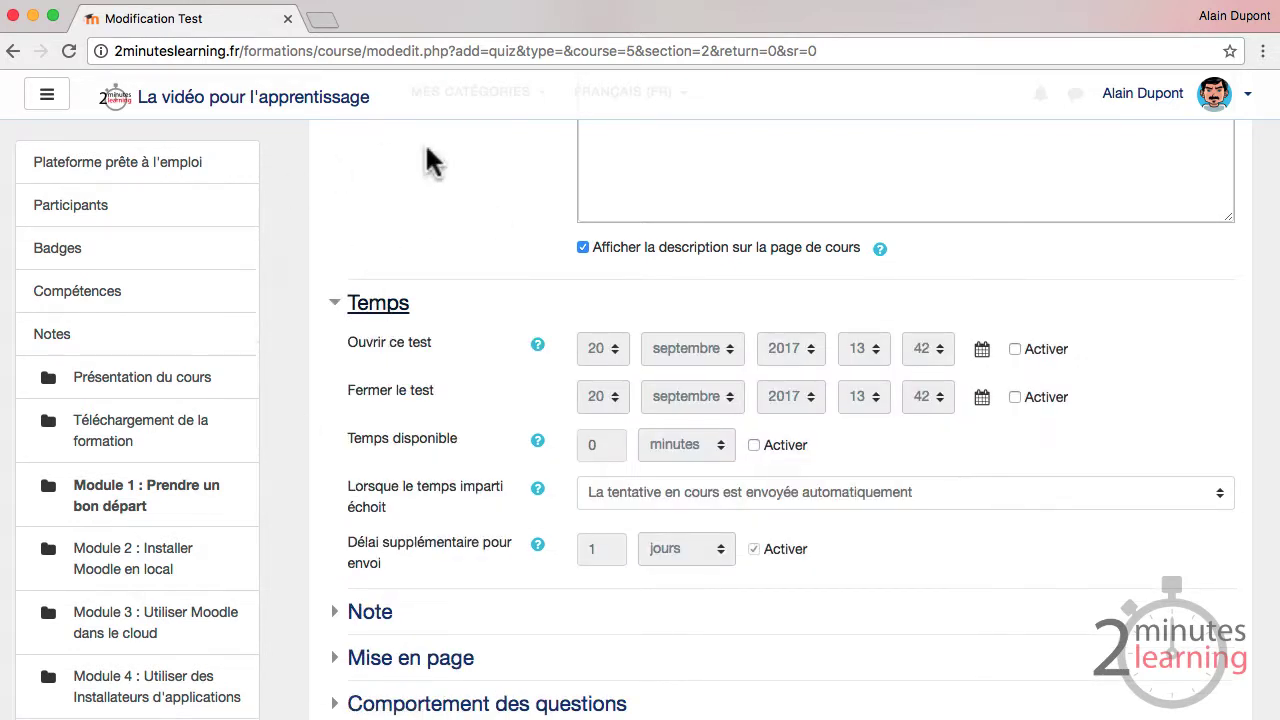
scroll(603, 434, "down", 3)
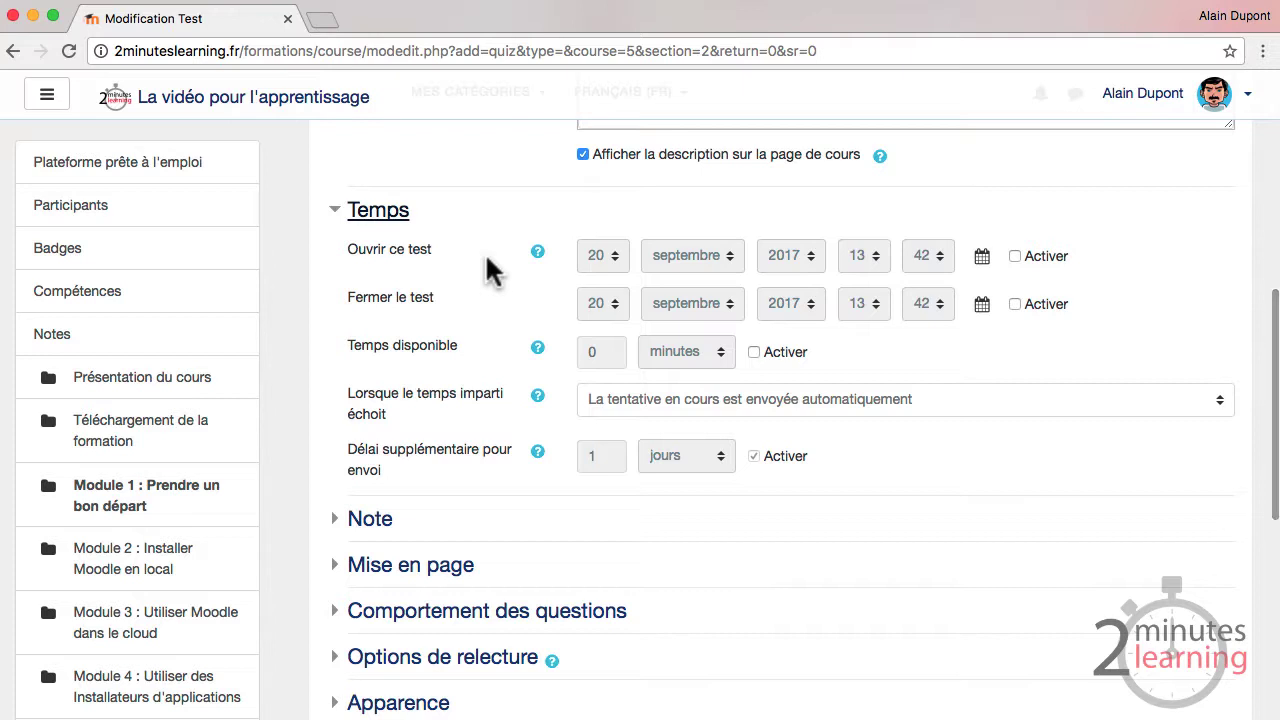
left_click(755, 351)
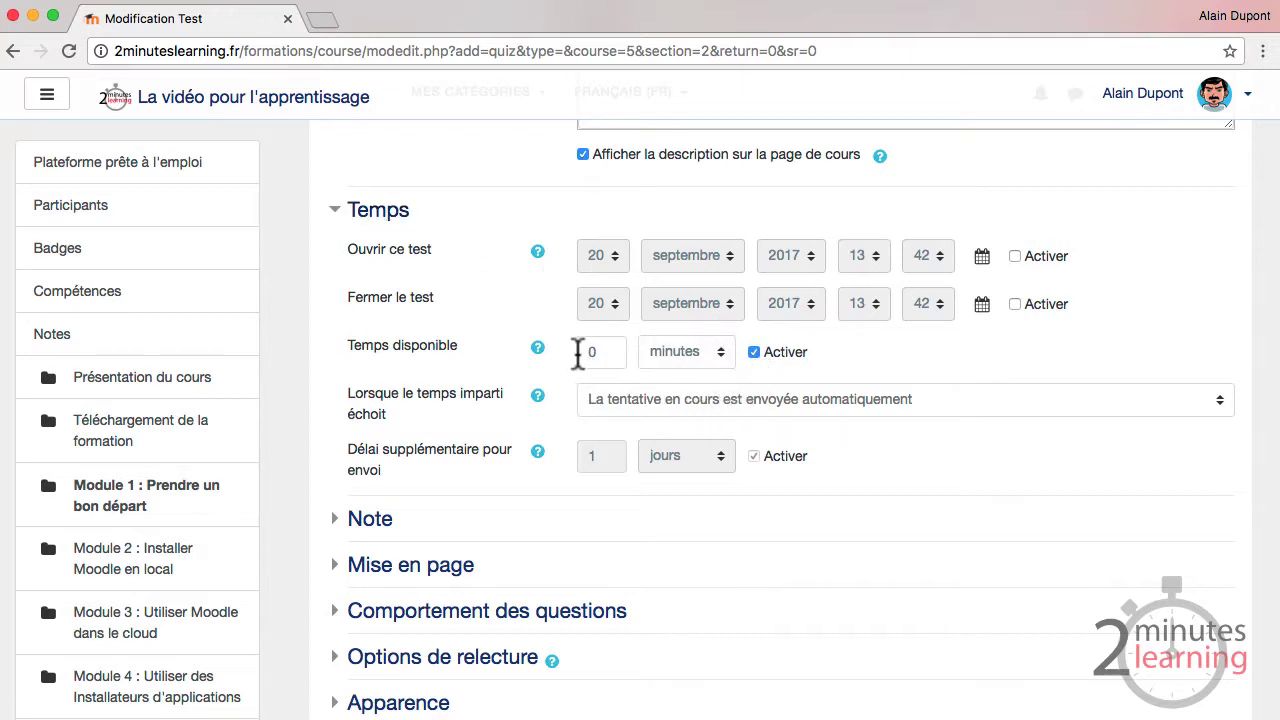
scroll(706, 360, "up", 3)
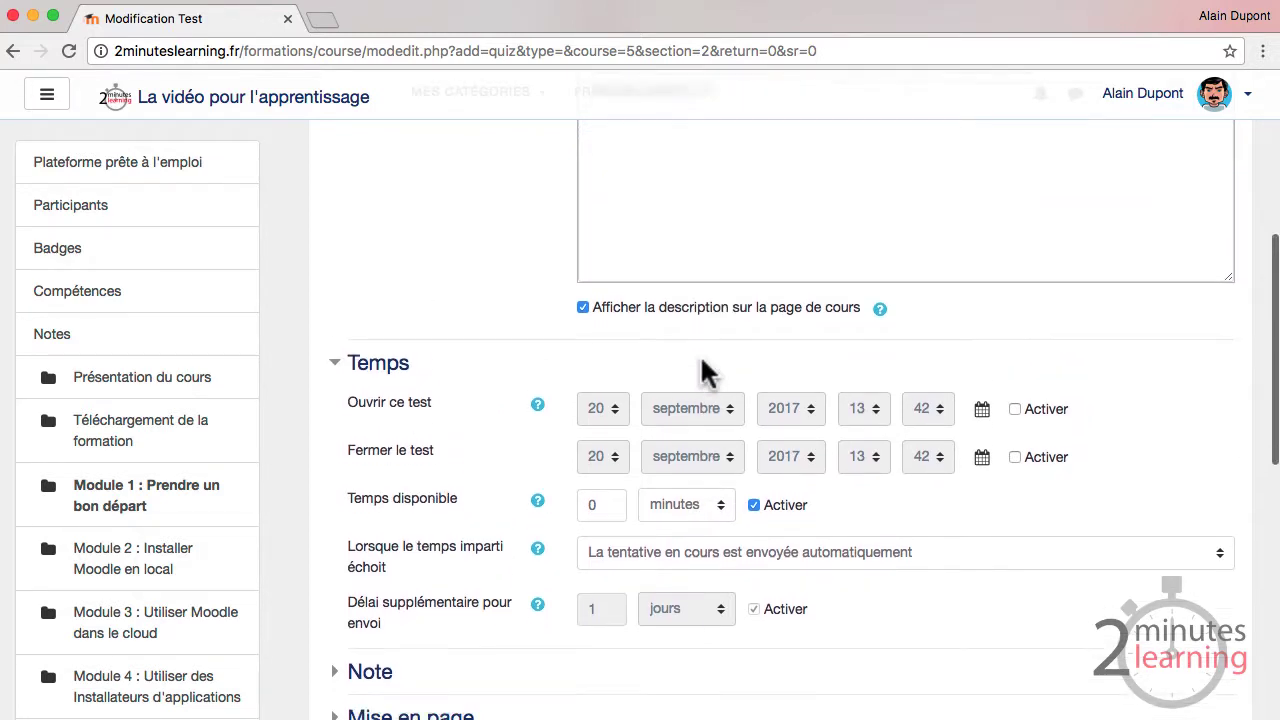
scroll(706, 366, "down", 3)
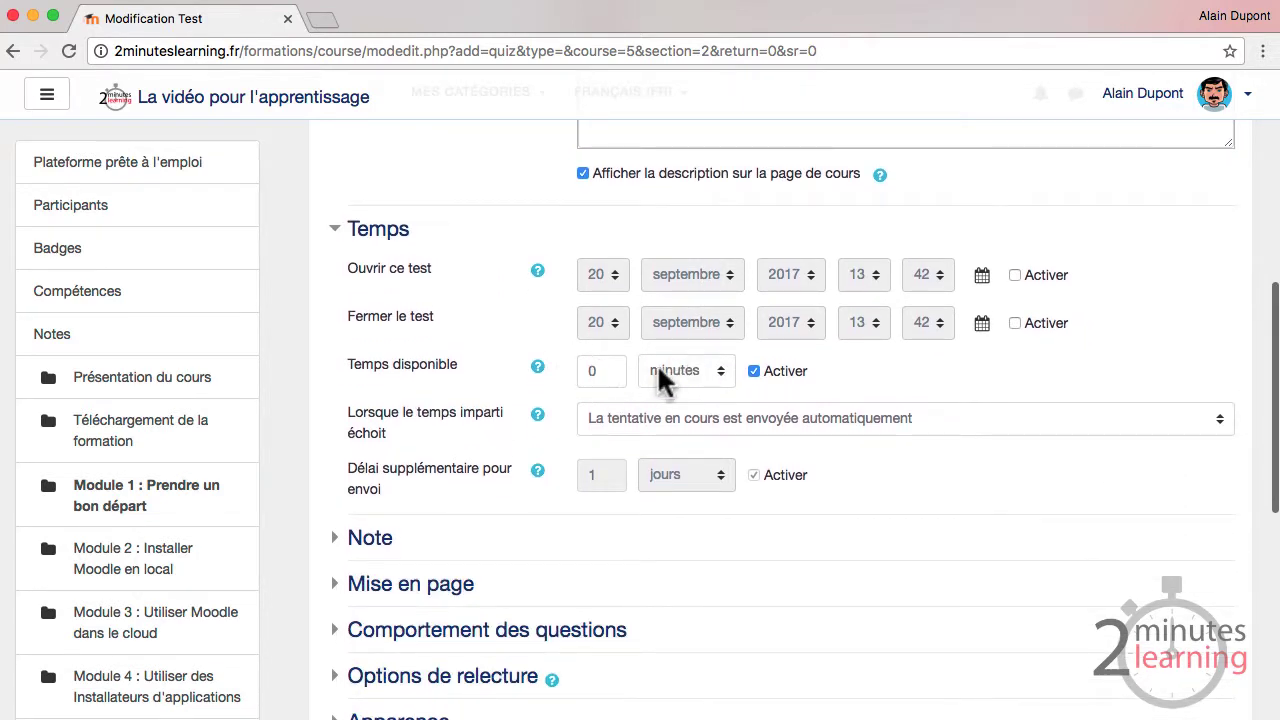
left_click(595, 372)
key("BackSpace")
type("5")
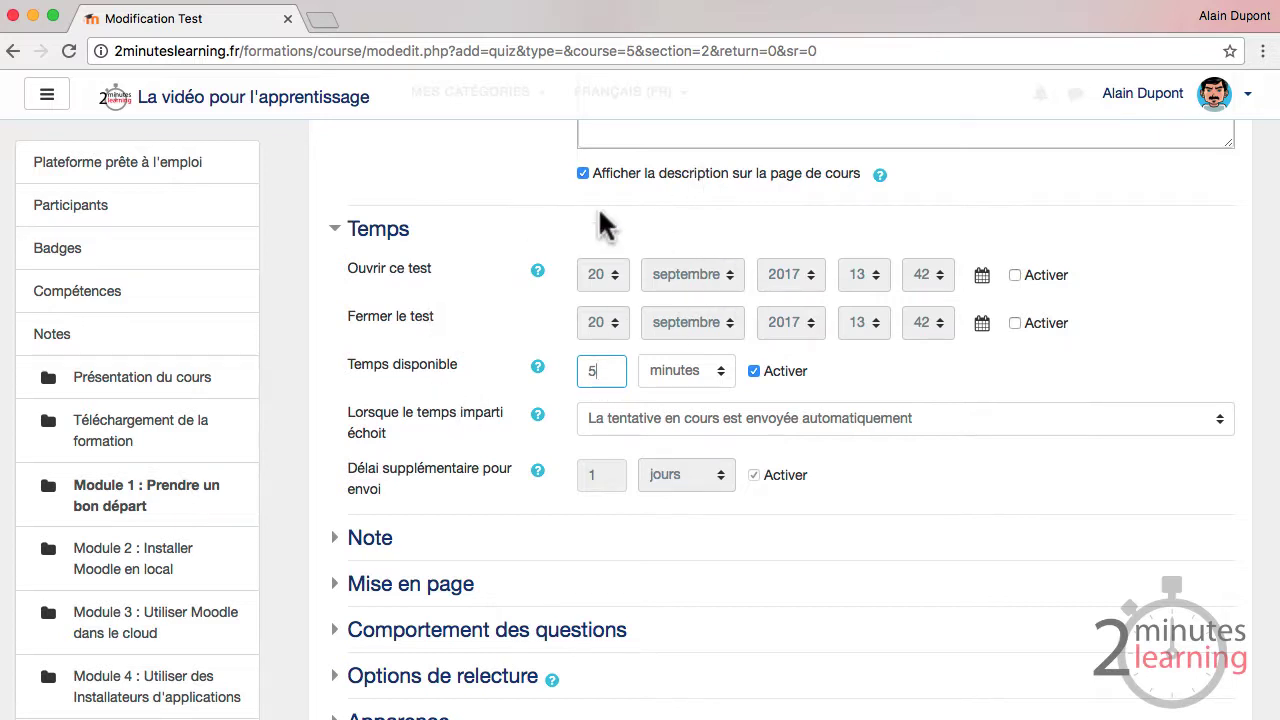
- Expand the Note settings and review the grade category, passing grade, allowed attempts and grading method
scroll(462, 252, "down", 3)
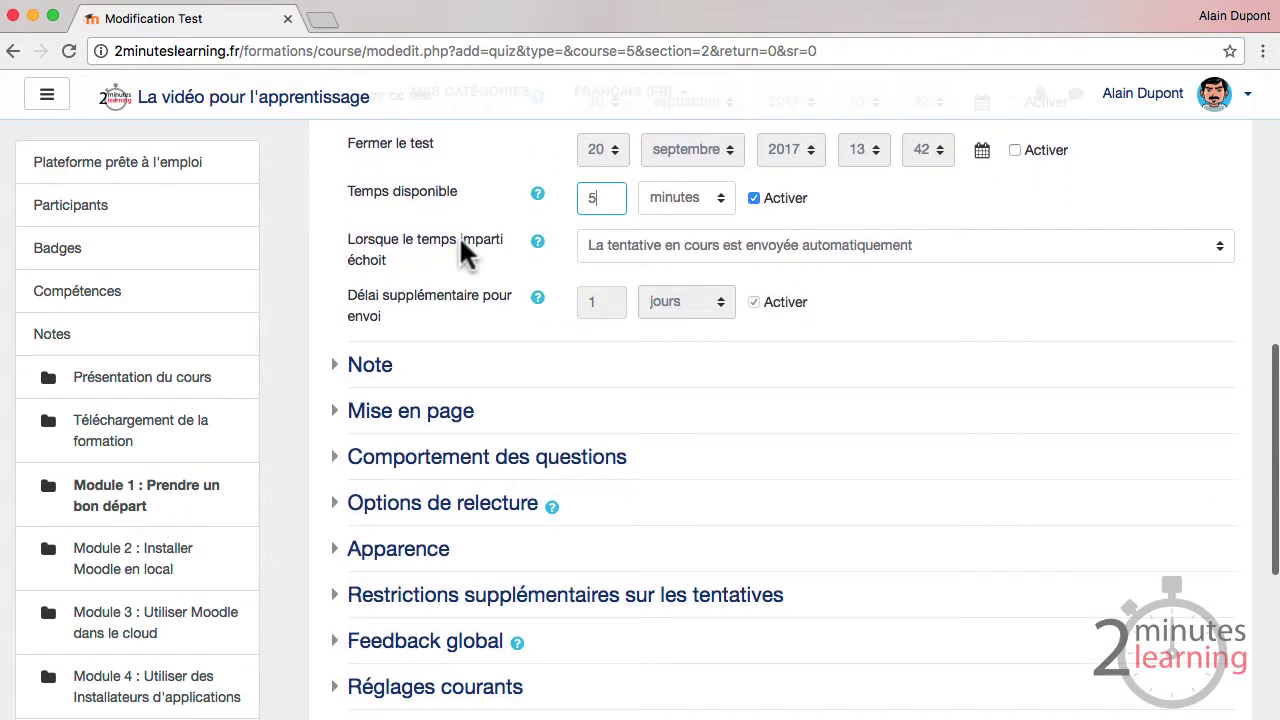
scroll(461, 244, "down", 1)
left_click(378, 298)
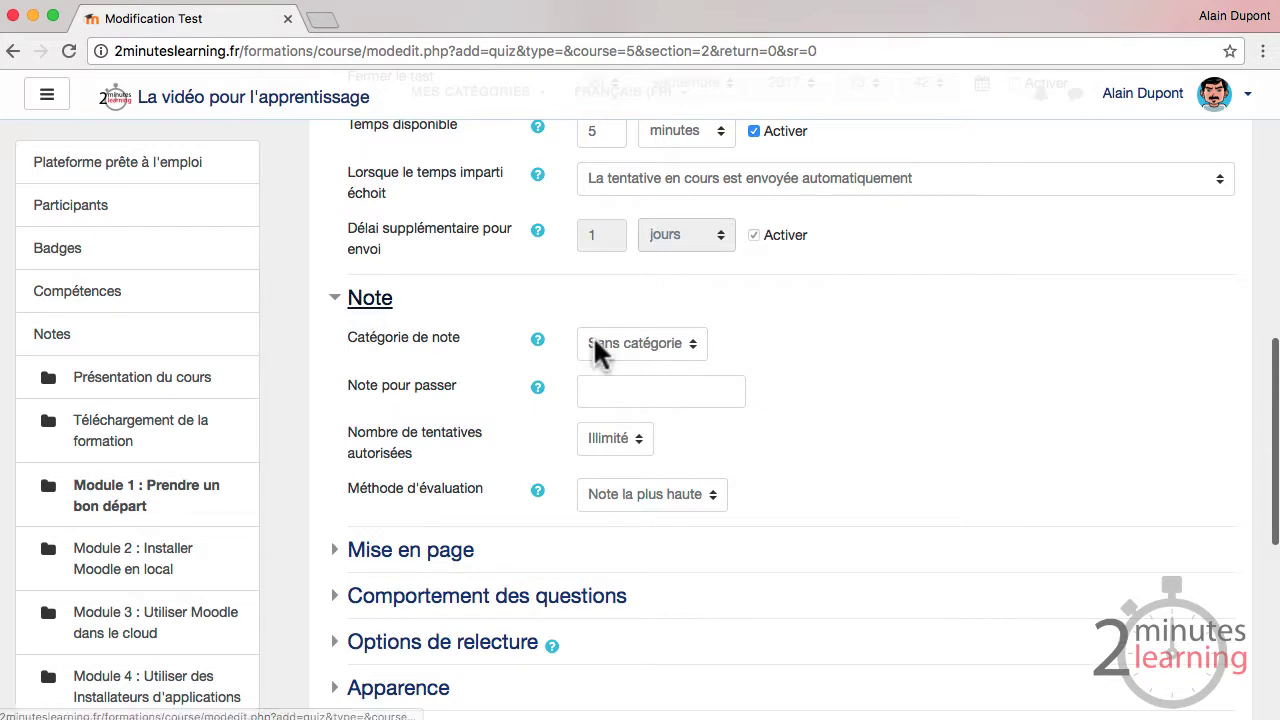
scroll(596, 345, "down", 2)
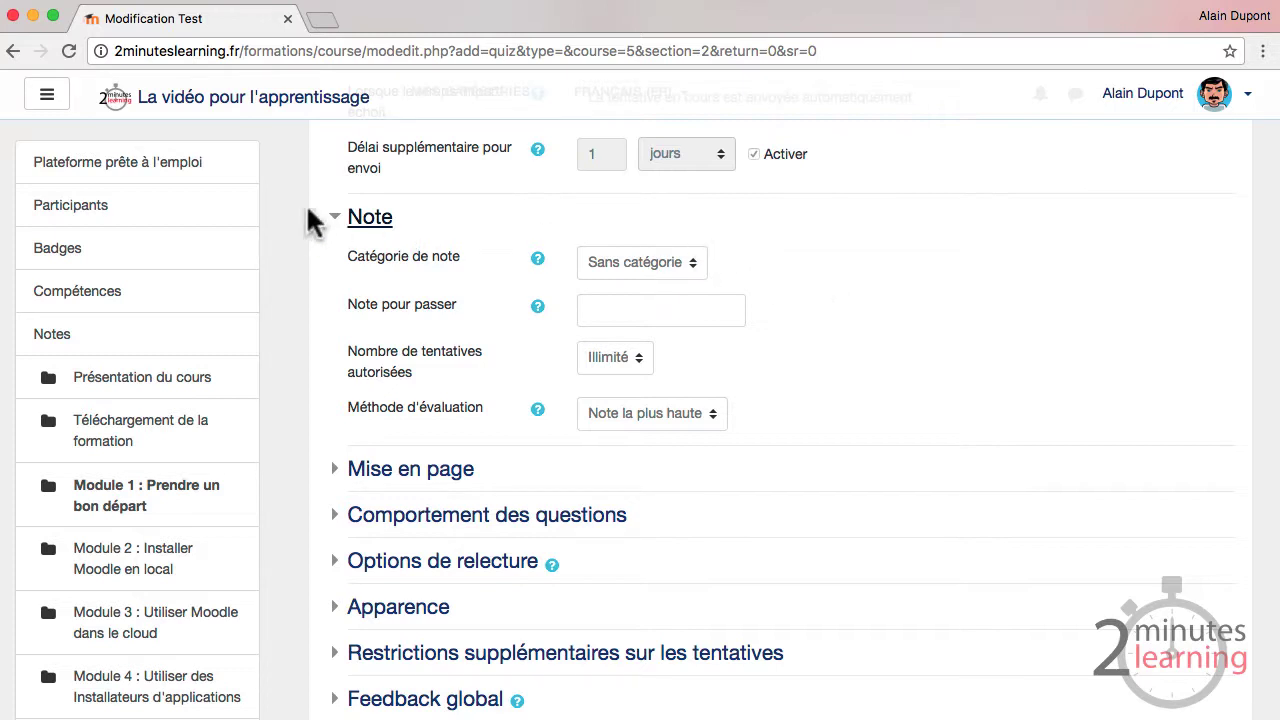
- In the Mise en page settings, set the test to start a new page "Toutes les 2 questions"
scroll(294, 301, "down", 5)
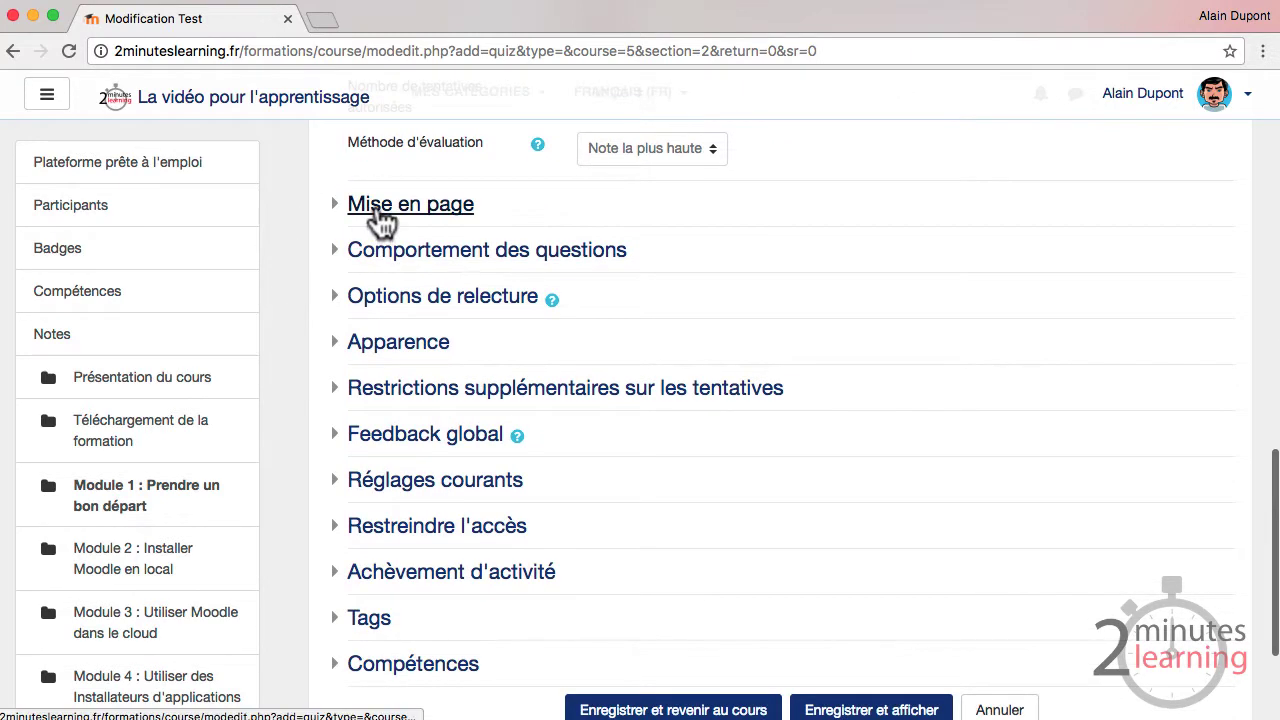
left_click(372, 206)
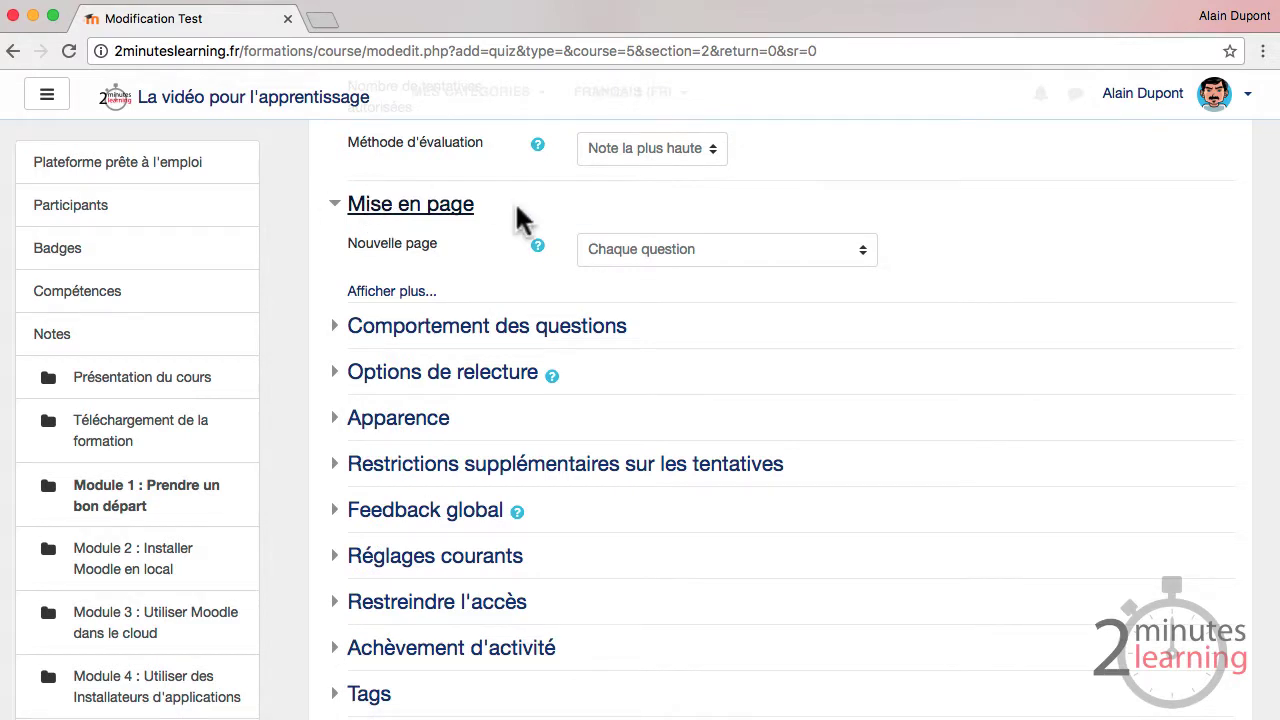
left_click(820, 251)
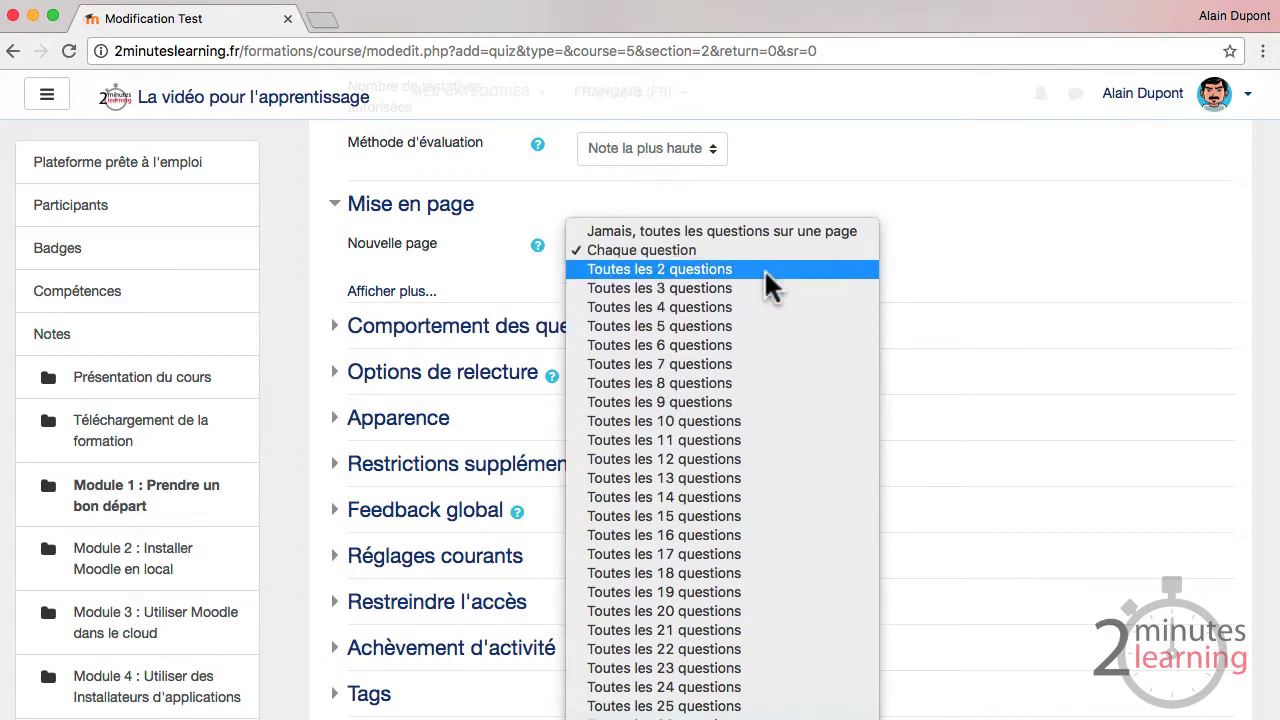
left_click(691, 261)
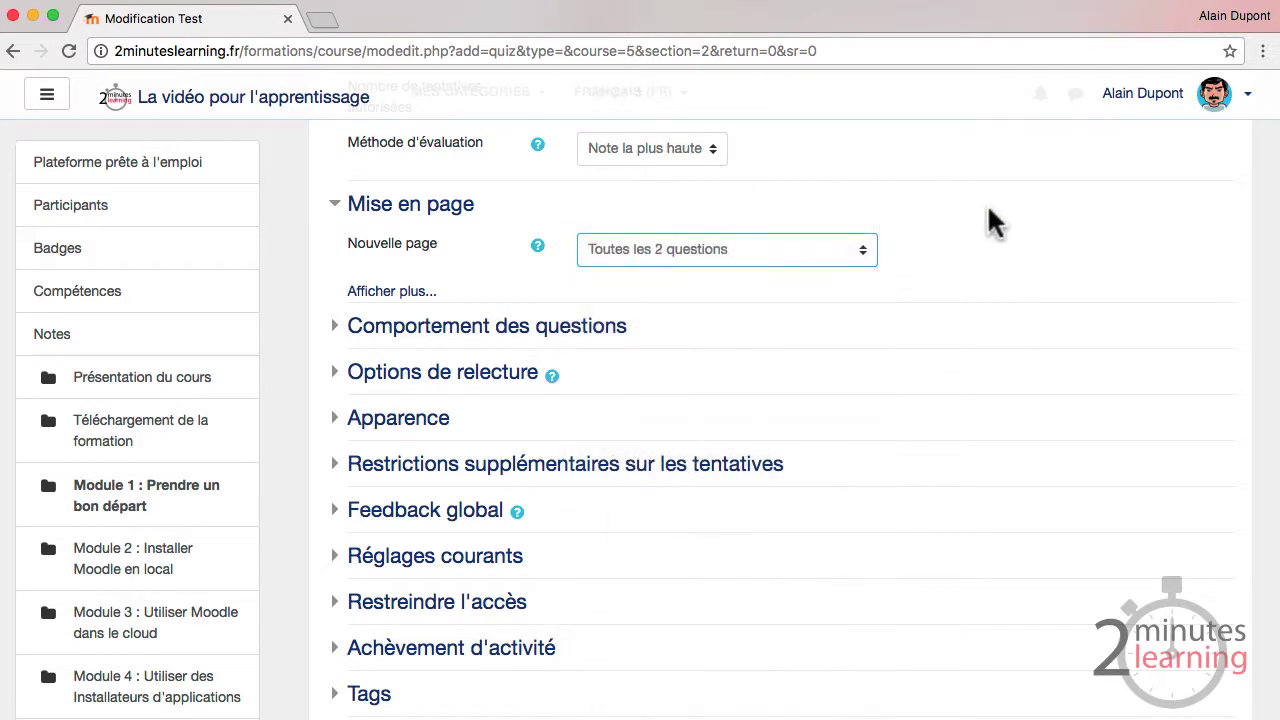
left_click(1079, 197)
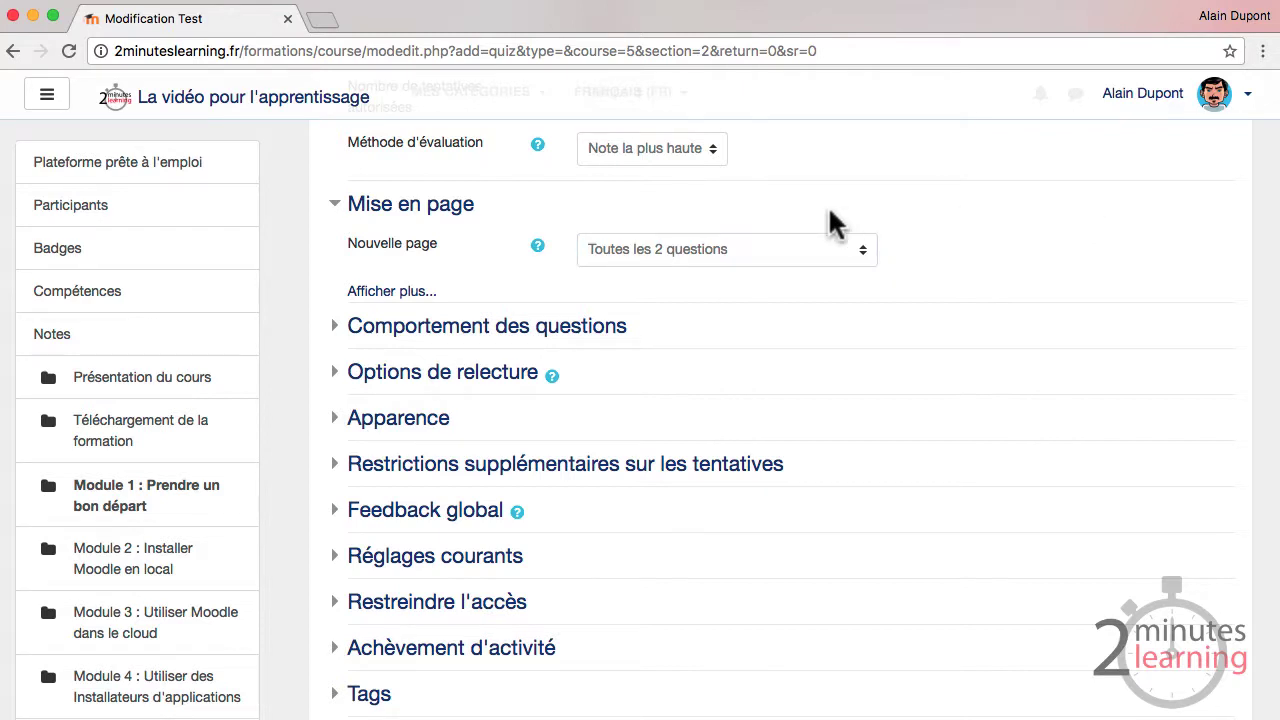
- Expand Comportement des questions and review the available question behaviours, keeping "Feedback a posteriori" selected
scroll(431, 217, "down", 1)
left_click(455, 283)
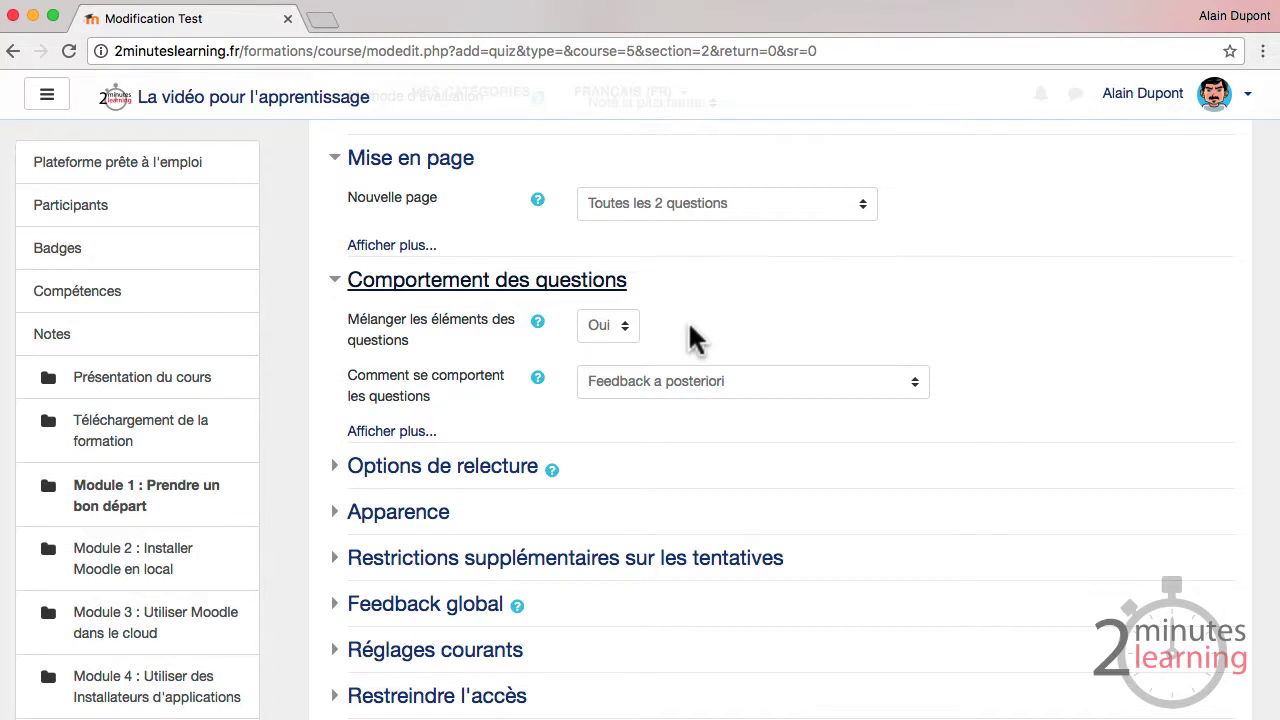
scroll(695, 338, "down", 2)
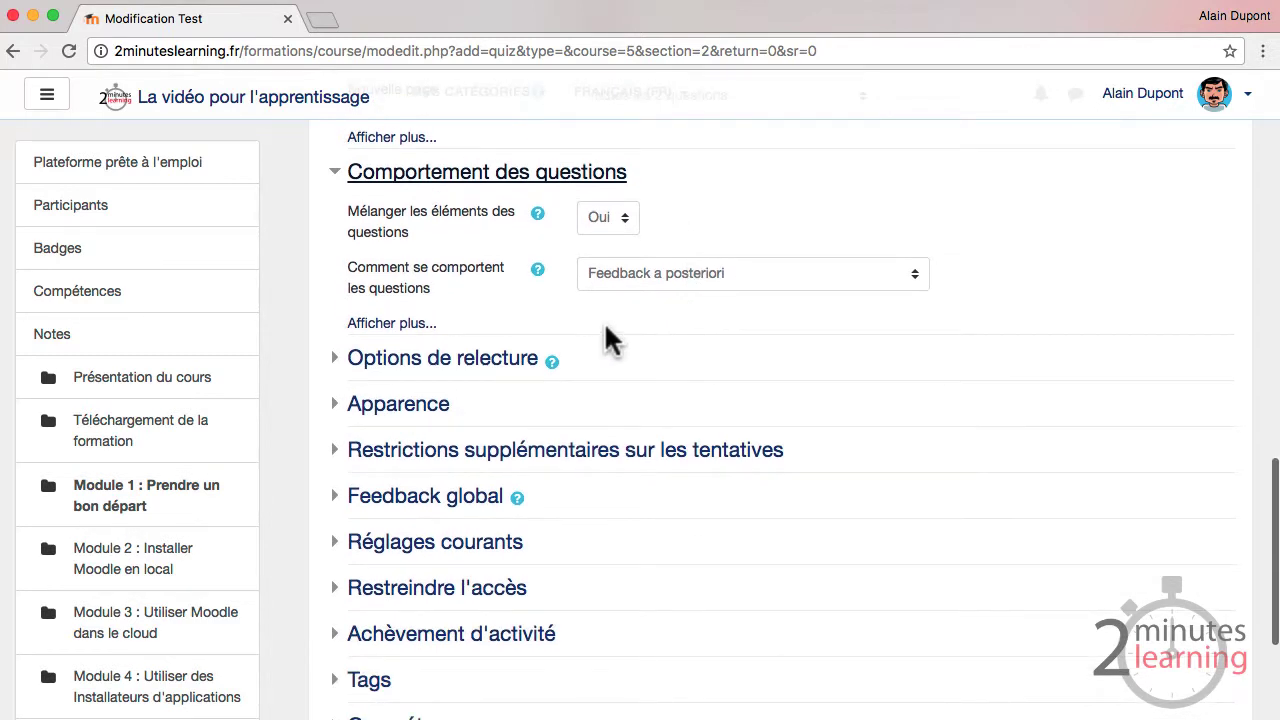
scroll(631, 323, "up", 3)
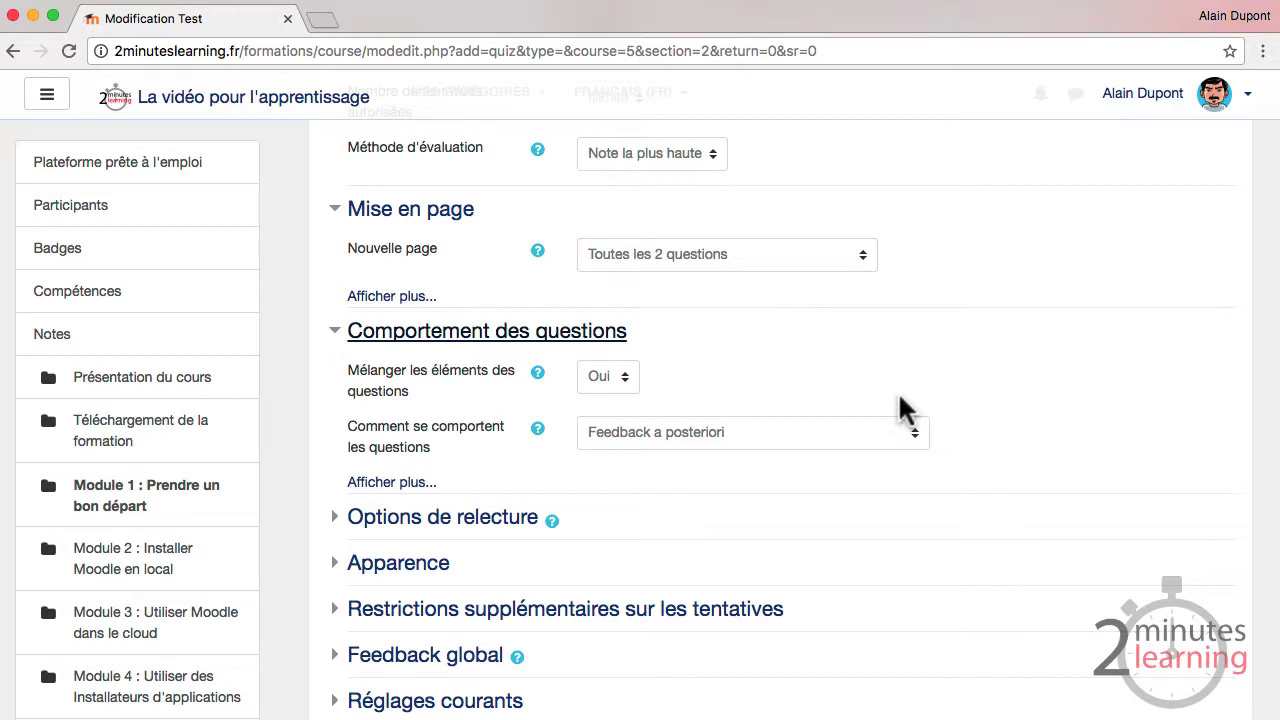
left_click(859, 433)
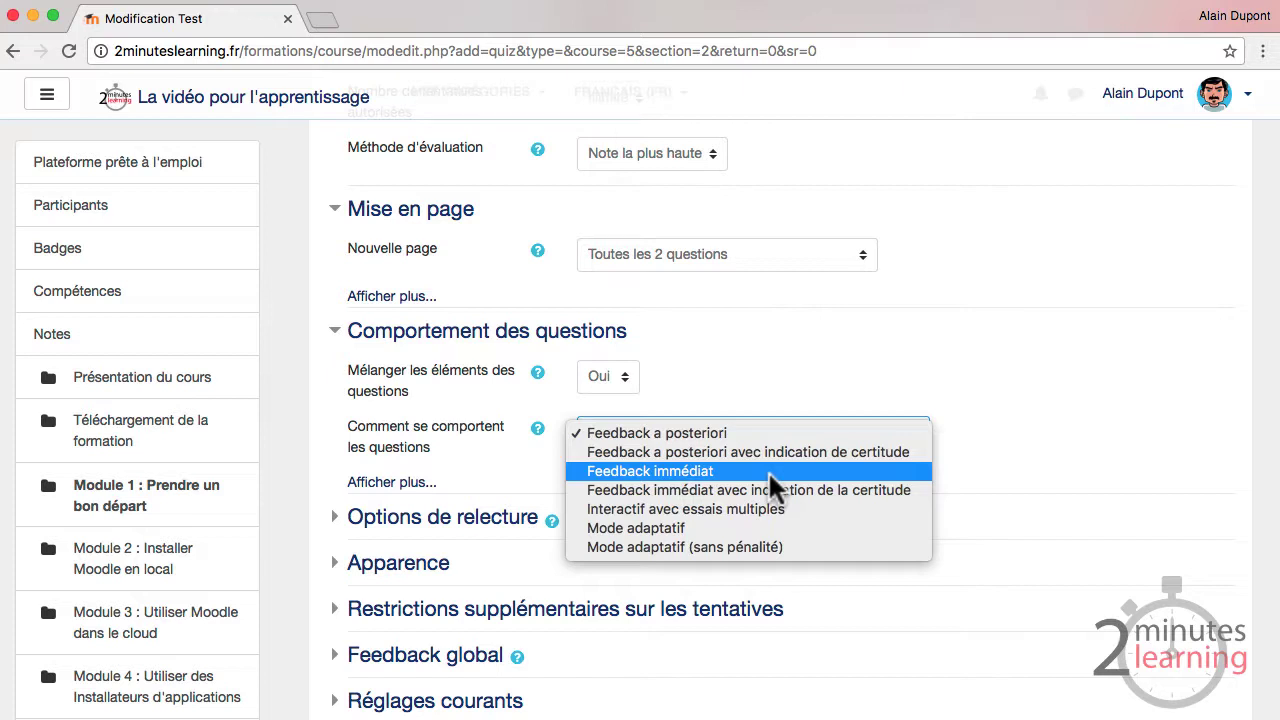
left_click(812, 402)
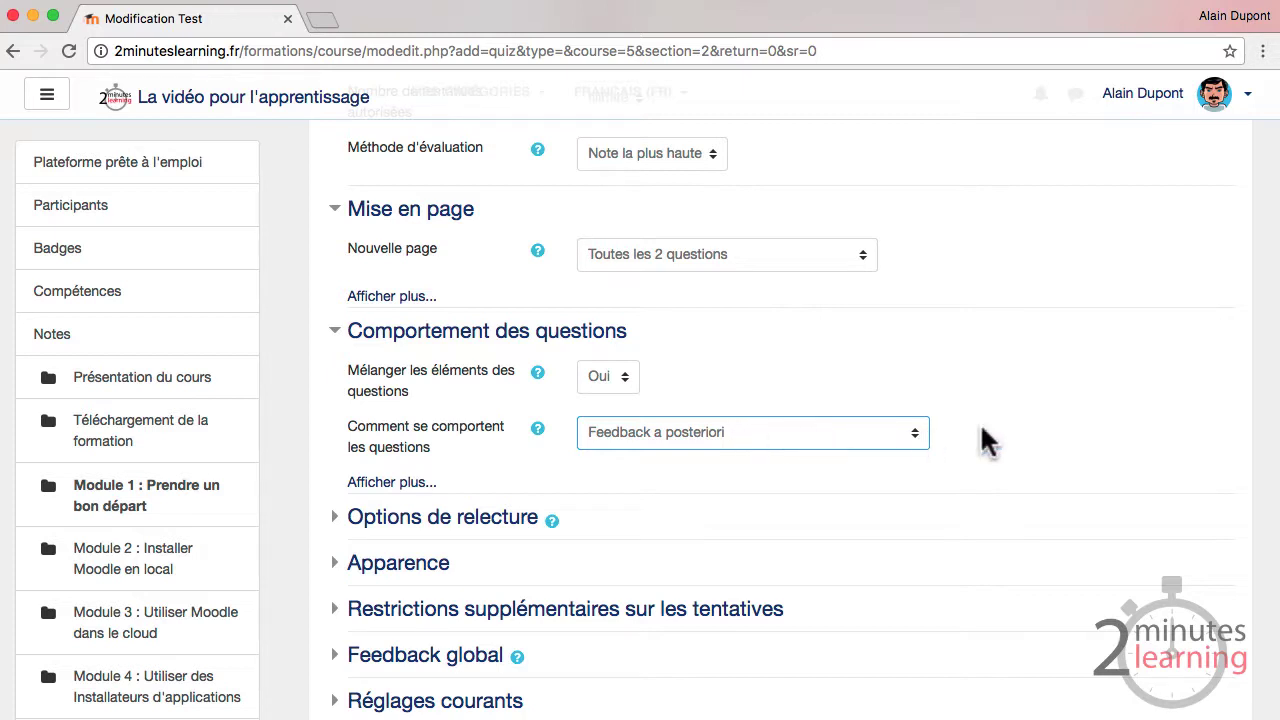
- In the Note settings, set the number of allowed attempts to 1
scroll(982, 437, "up", 5)
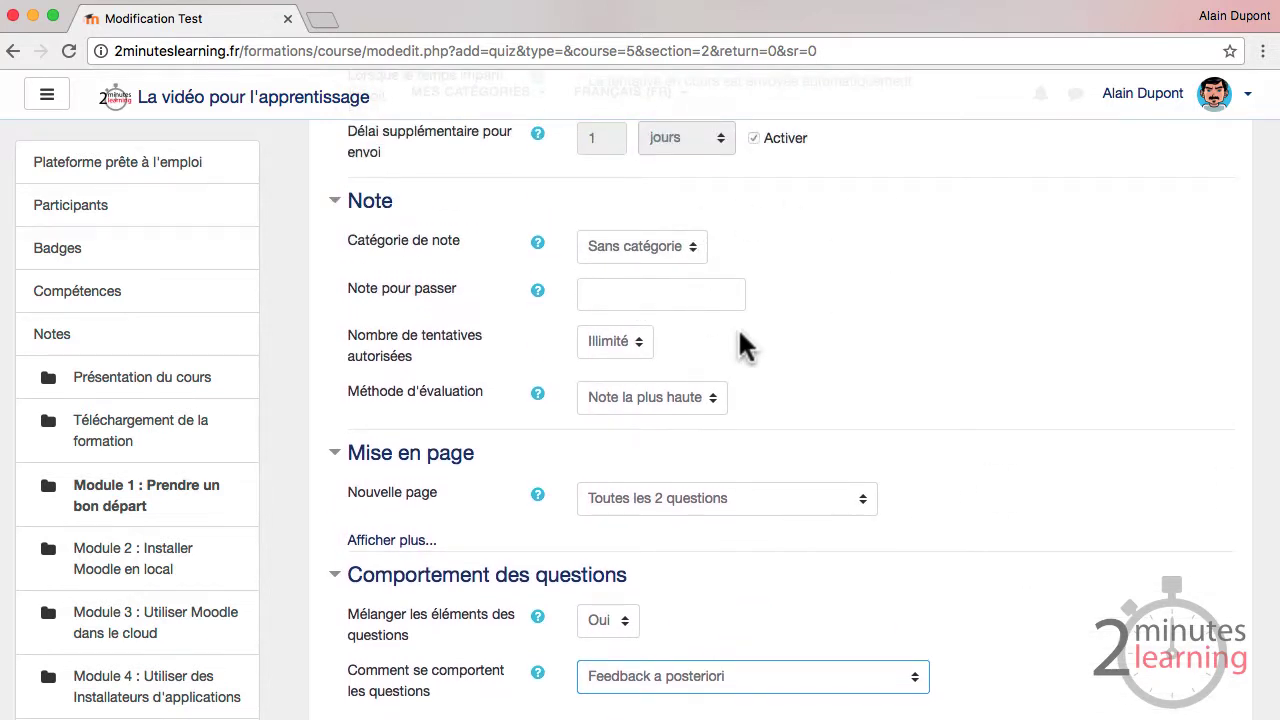
left_click(604, 344)
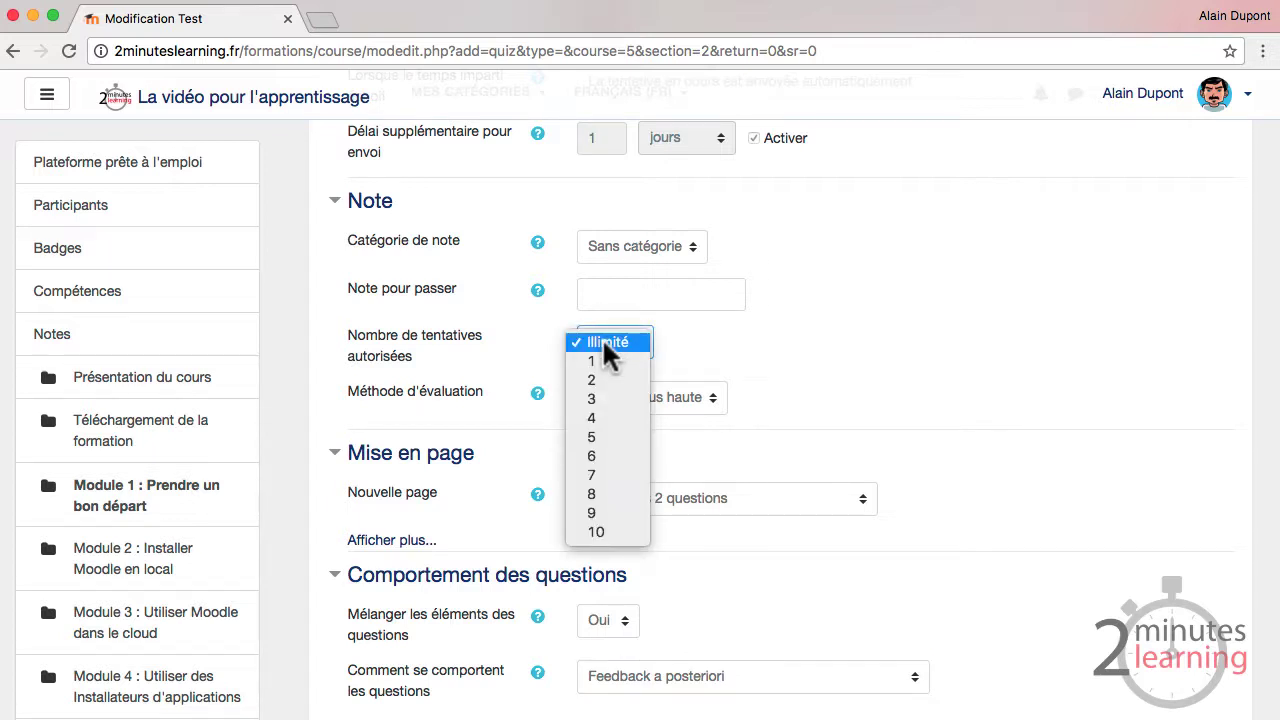
left_click(603, 362)
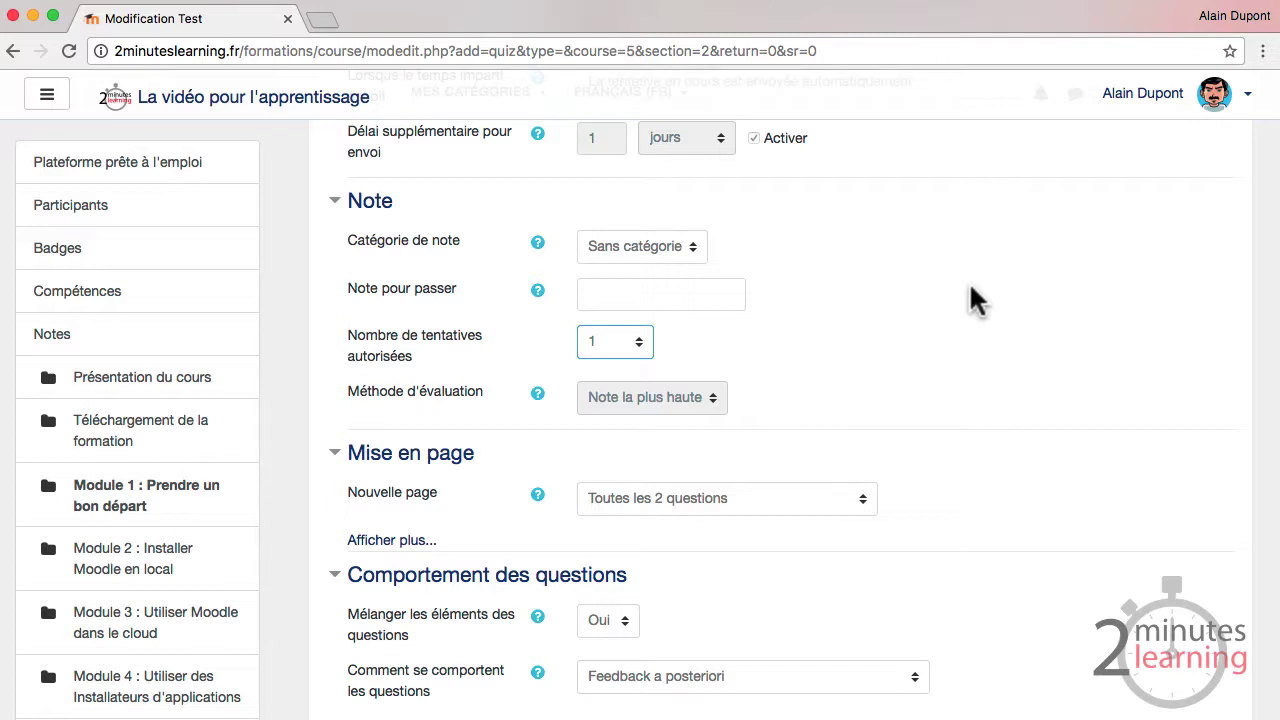
scroll(969, 294, "down", 5)
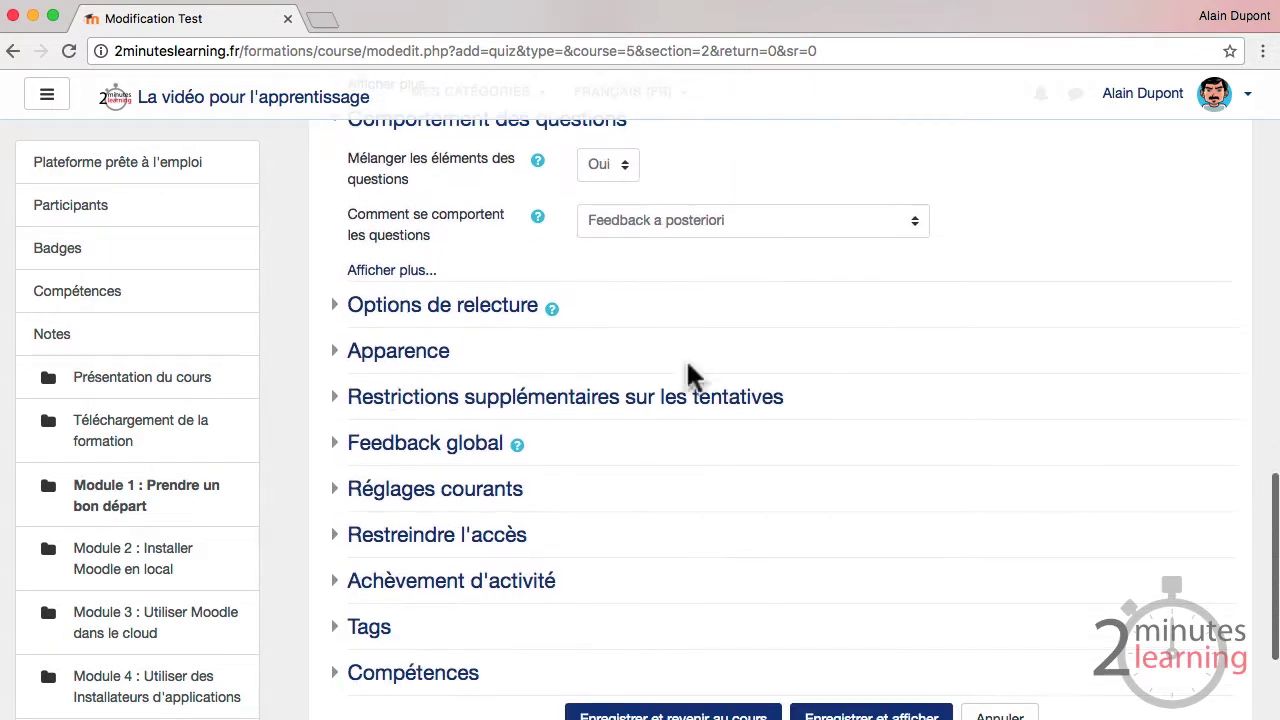
- Expand Options de relecture and compare the options available under Feedback immédiat and Feedback a posteriori, leaving Feedback a posteriori selected
left_click(357, 308)
scroll(748, 297, "down", 1)
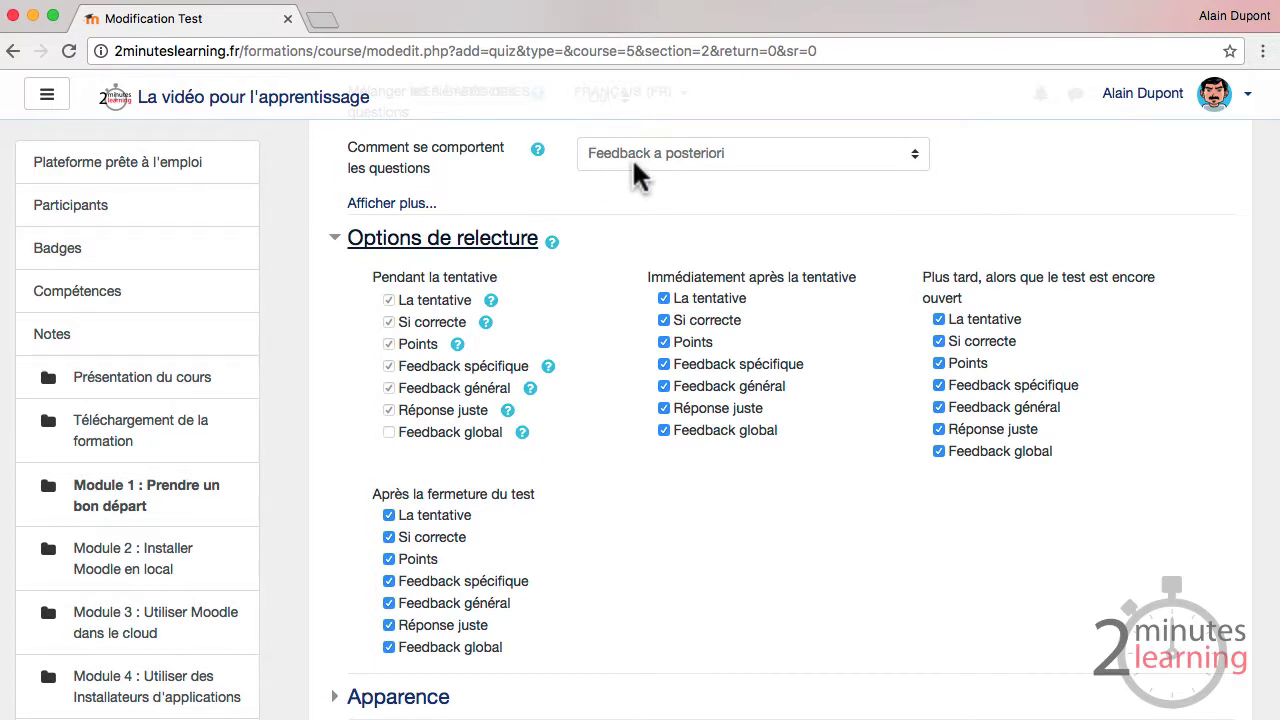
scroll(700, 165, "up", 1)
left_click(784, 168)
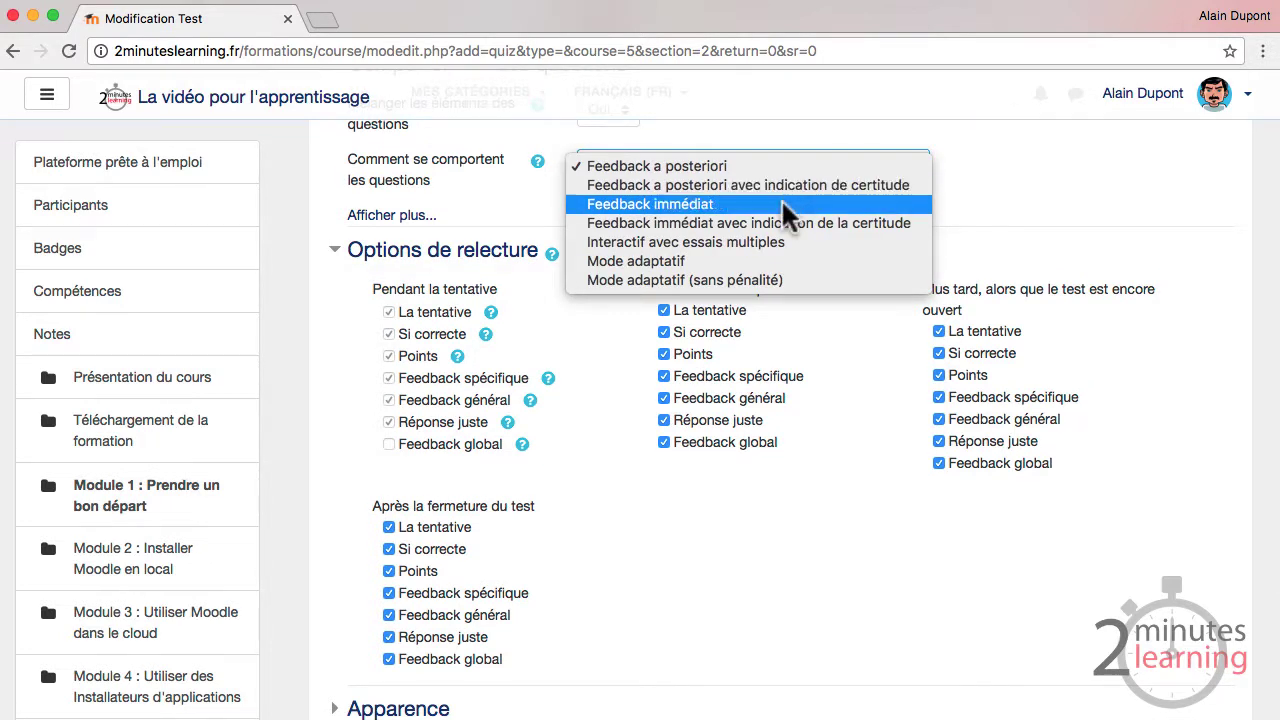
left_click(781, 203)
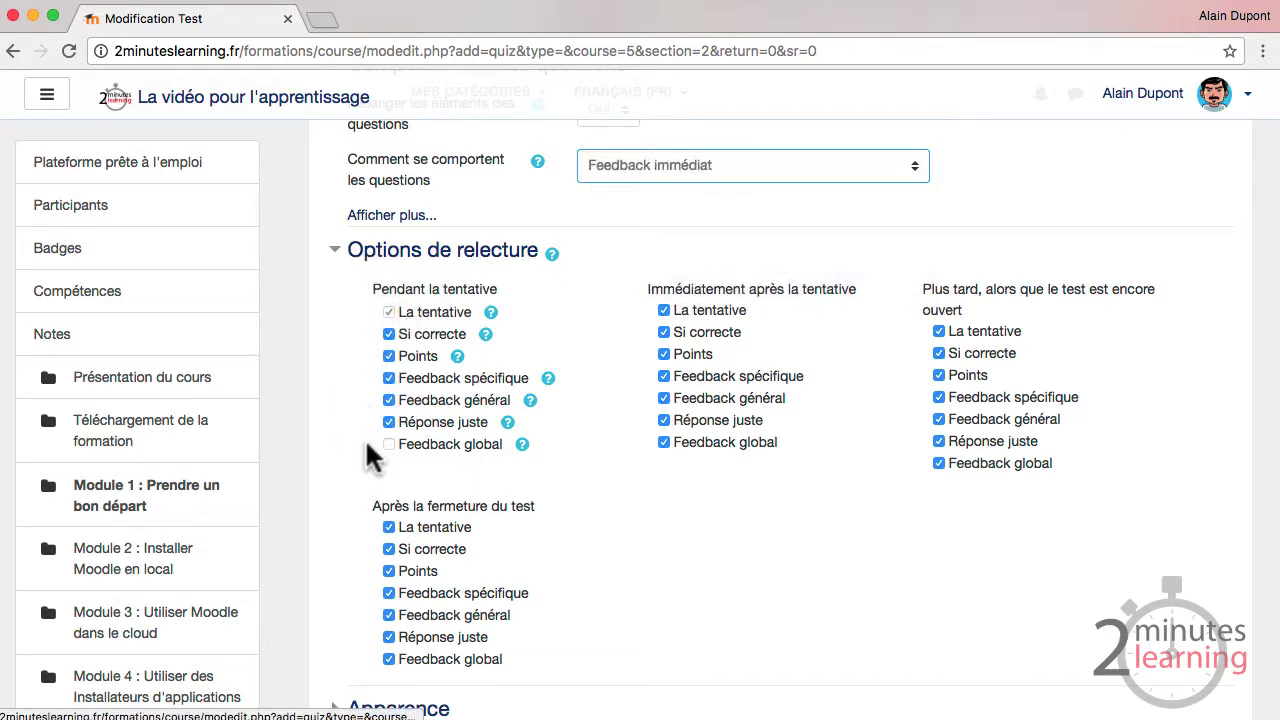
left_click(671, 155)
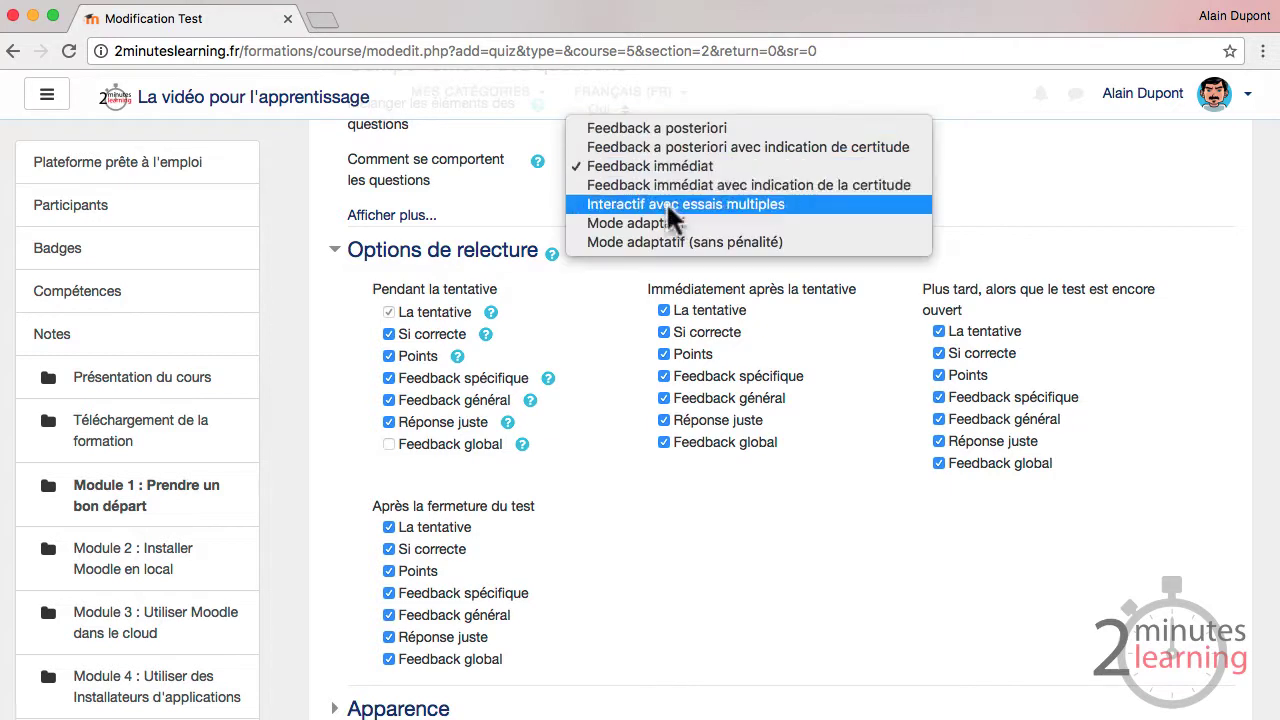
left_click(663, 130)
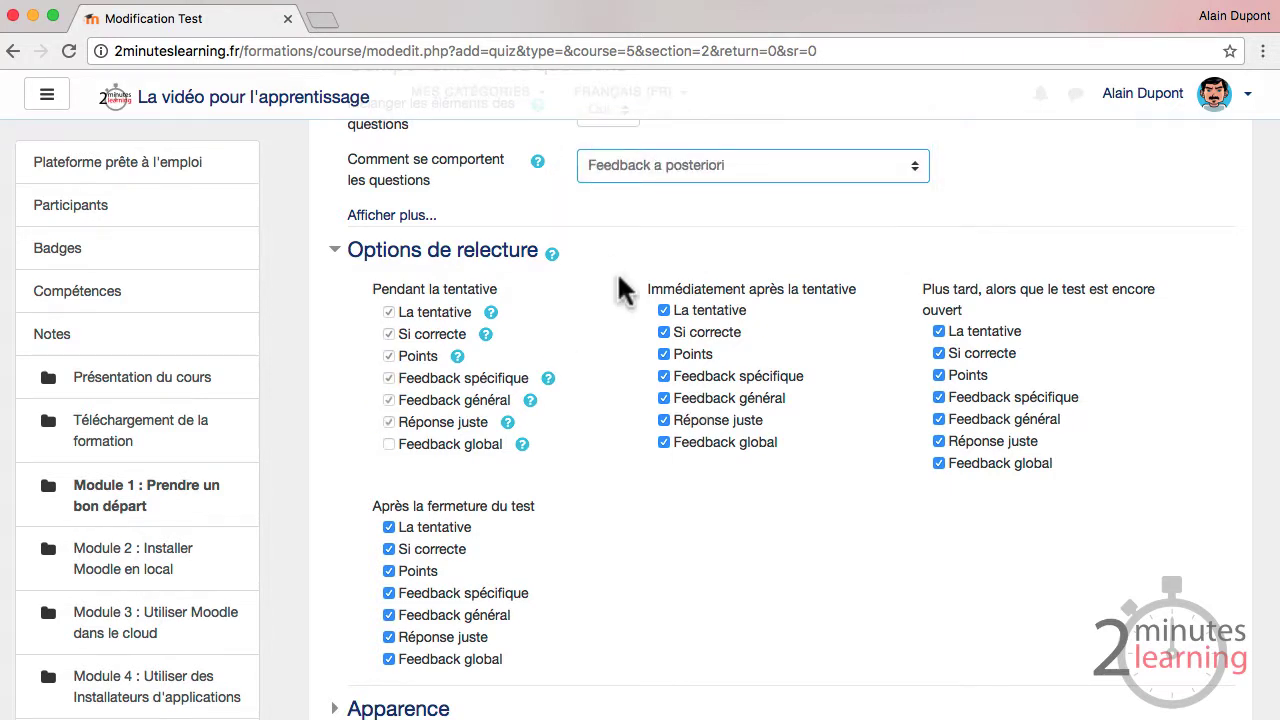
- Disable La tentative and Si correcte for Immédiatement après la tentative, and La tentative for Plus tard, alors que le test est encore ouvert
left_click_drag(630, 283, 657, 292)
left_click(855, 282)
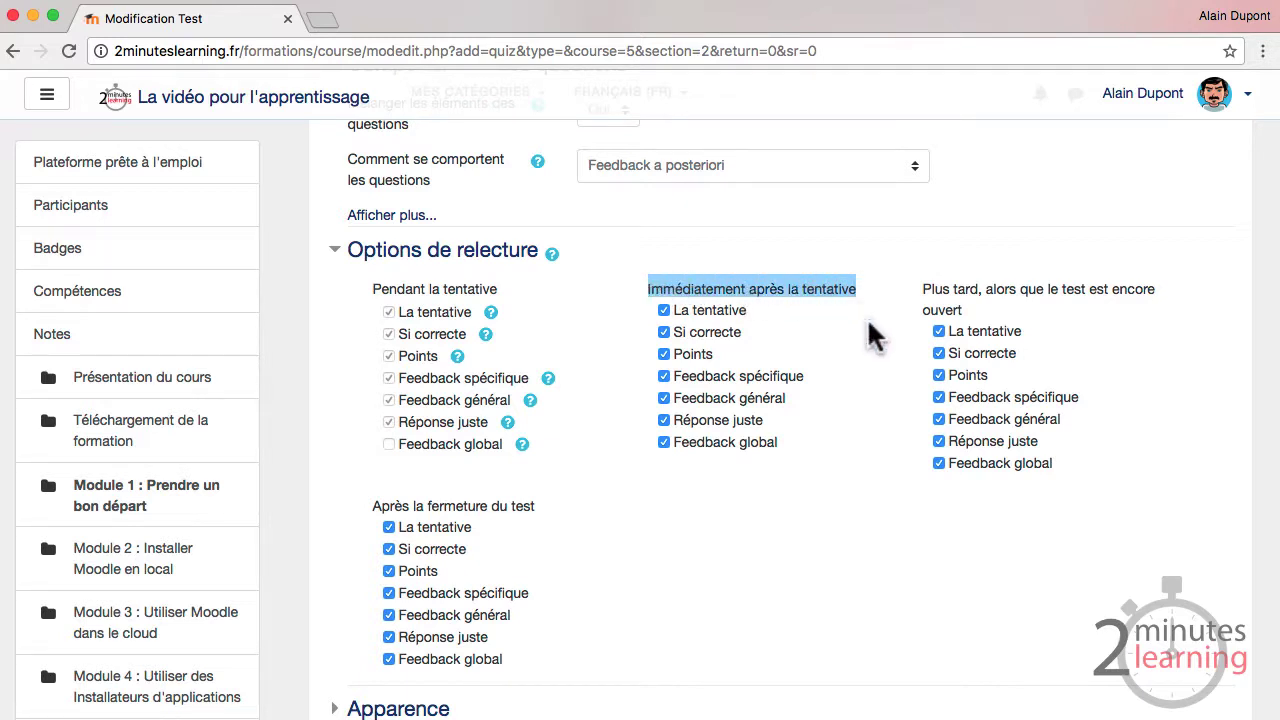
left_click(738, 332)
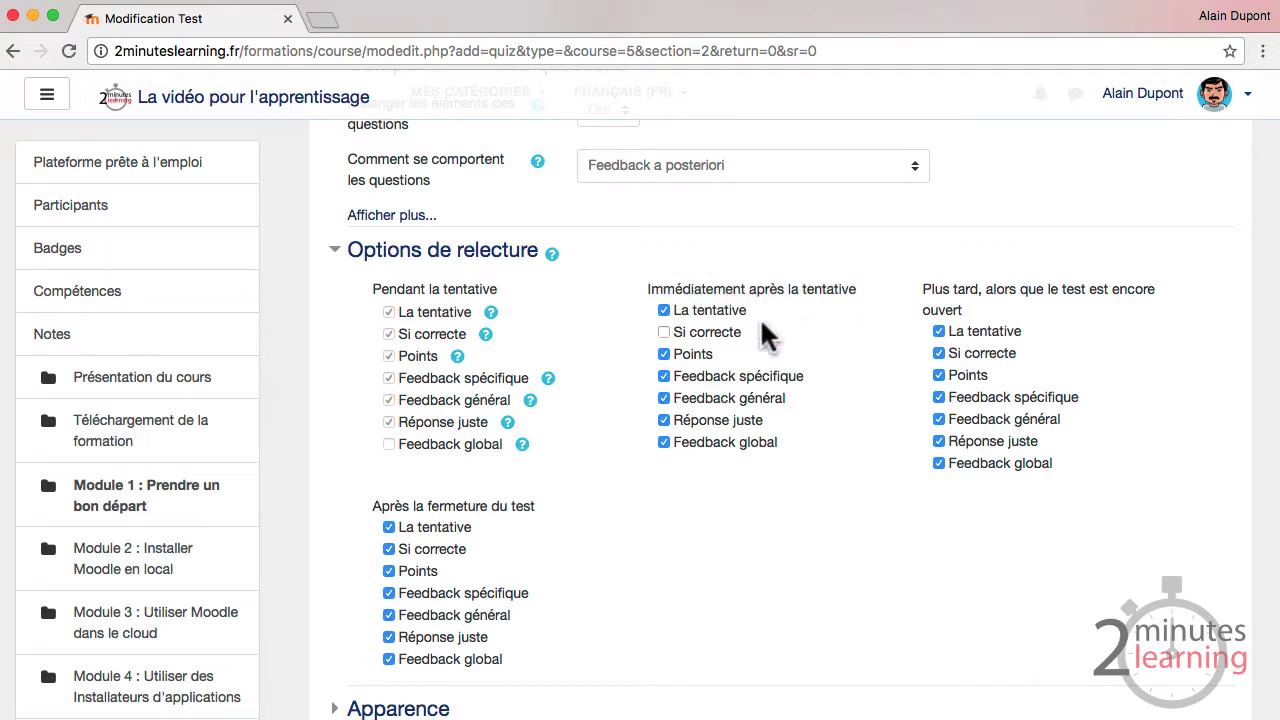
left_click(664, 311)
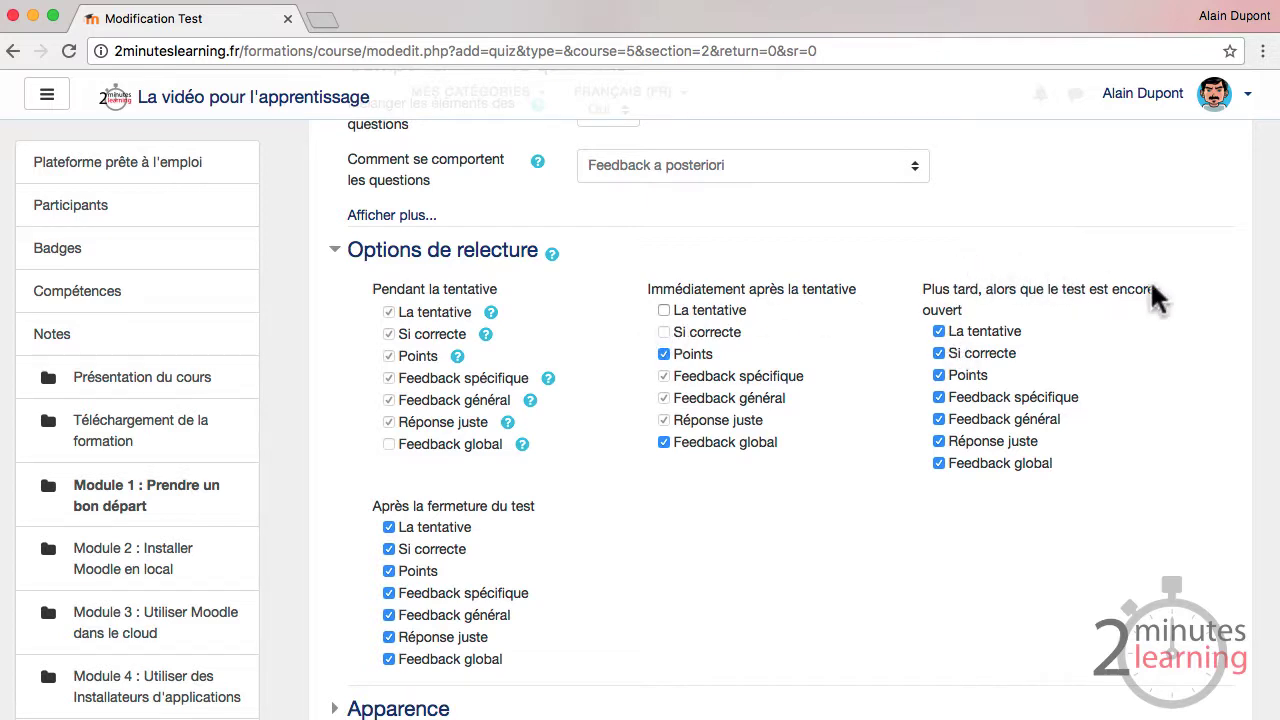
left_click(938, 331)
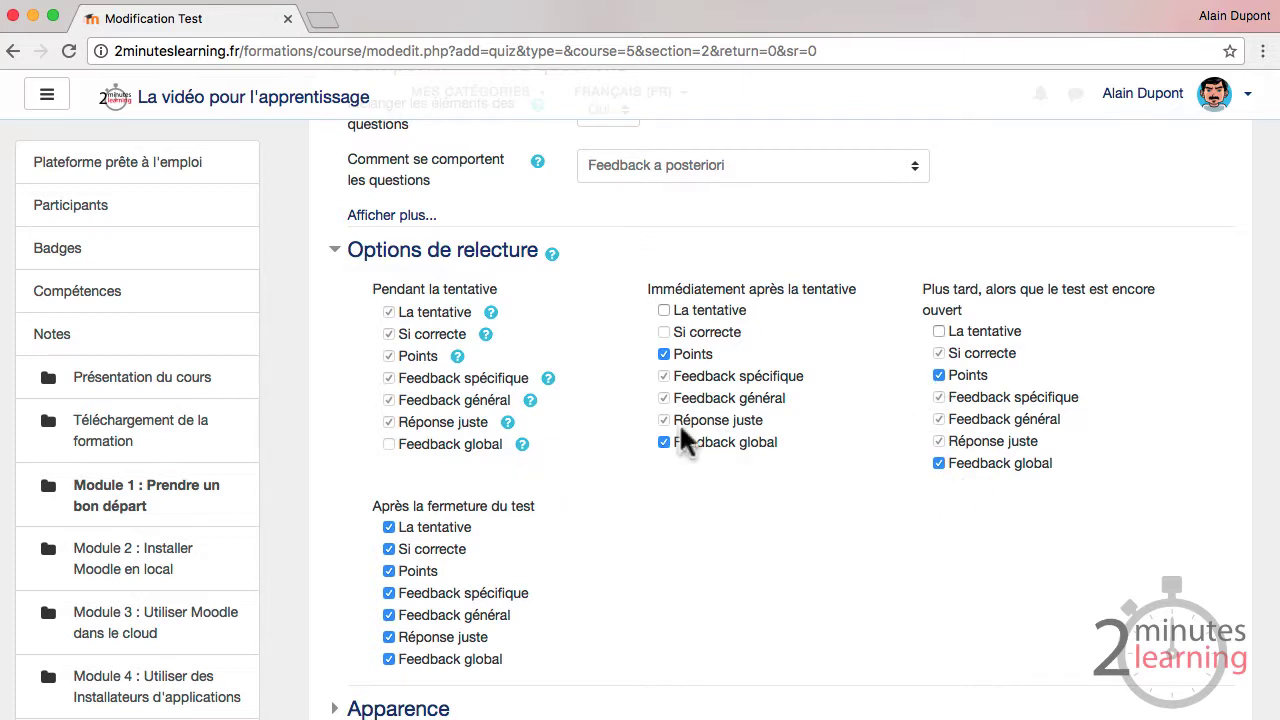
- In the Apparence settings, set the participant's avatar display to Petite image and the decimals in grades to 1
scroll(383, 412, "down", 3)
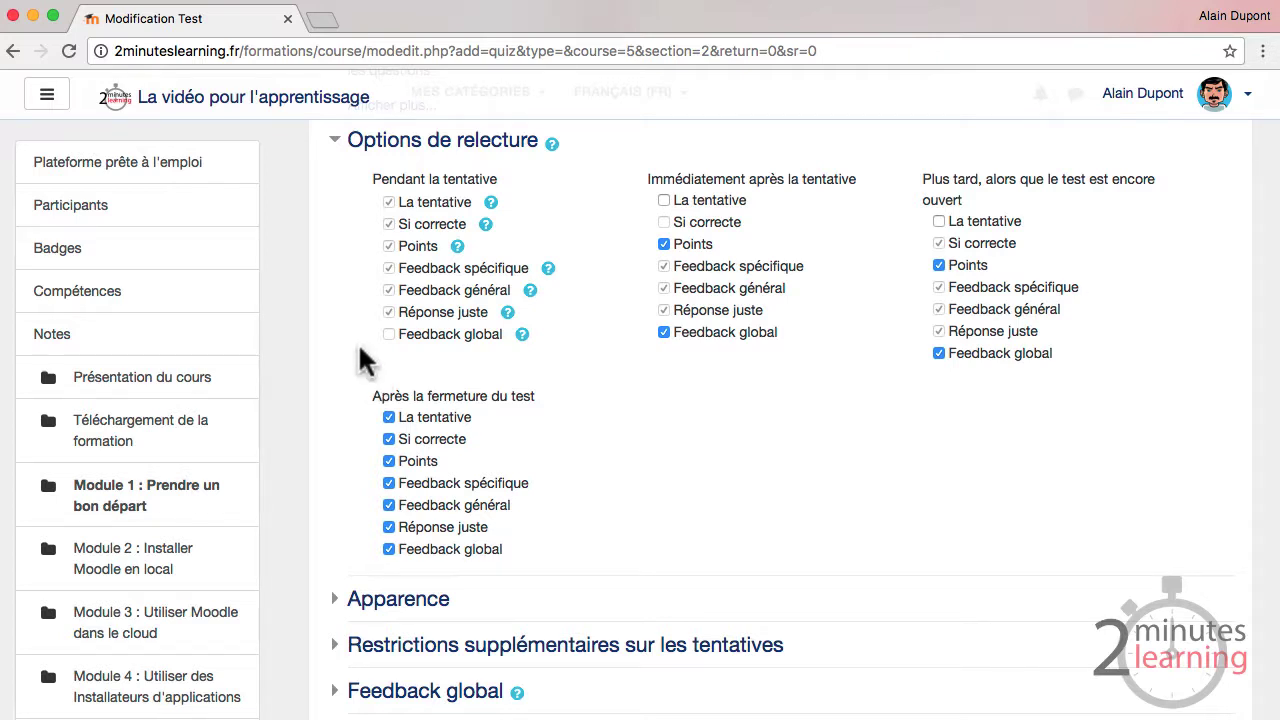
scroll(362, 360, "down", 3)
left_click(342, 346)
scroll(350, 358, "down", 3)
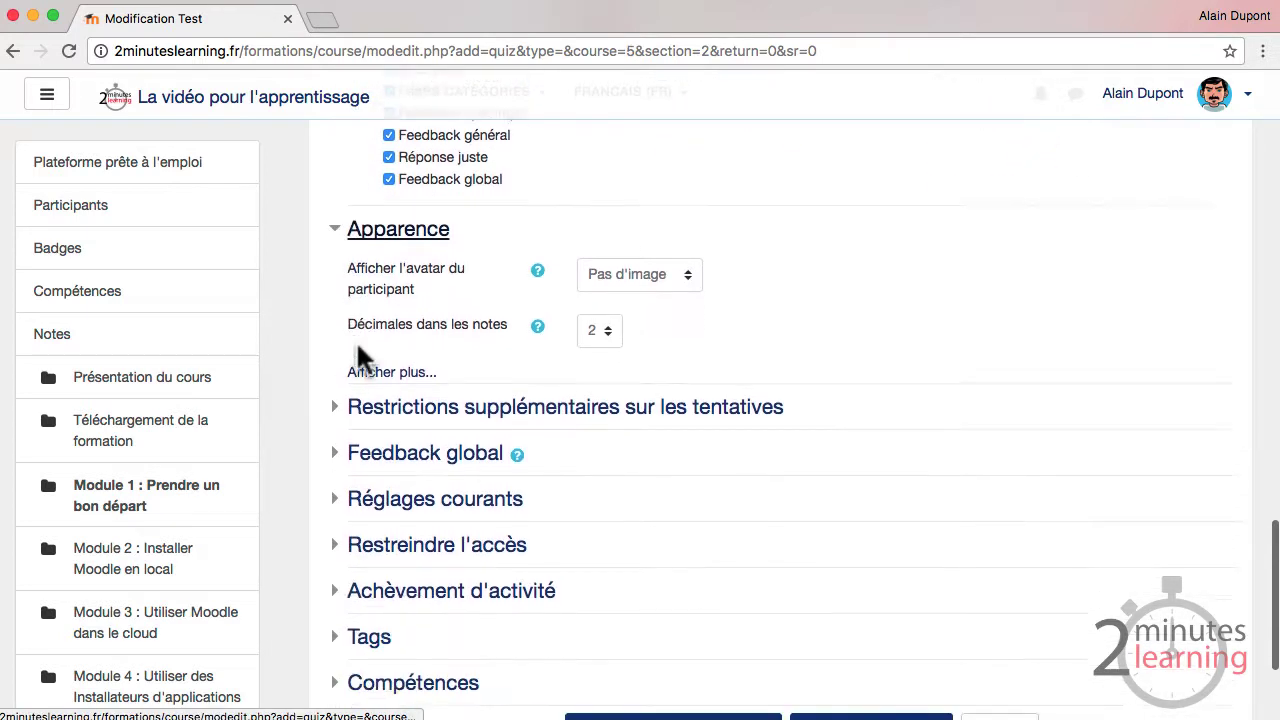
left_click(625, 260)
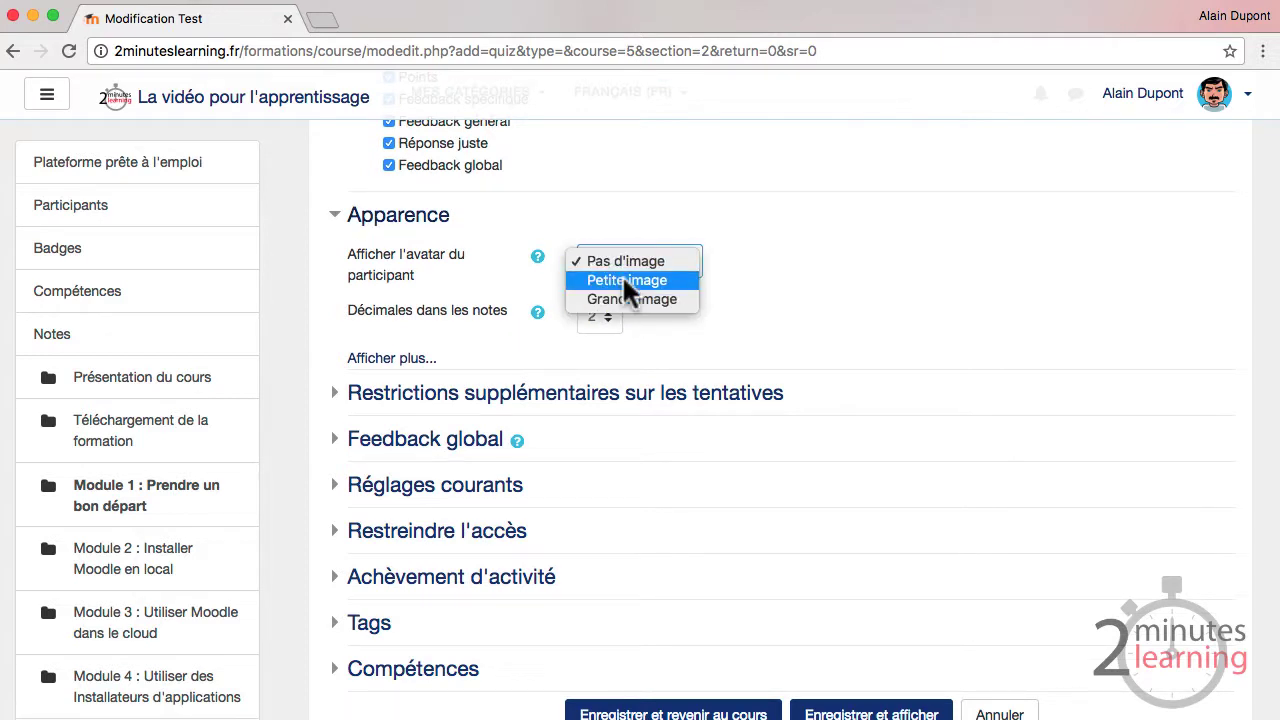
left_click(624, 279)
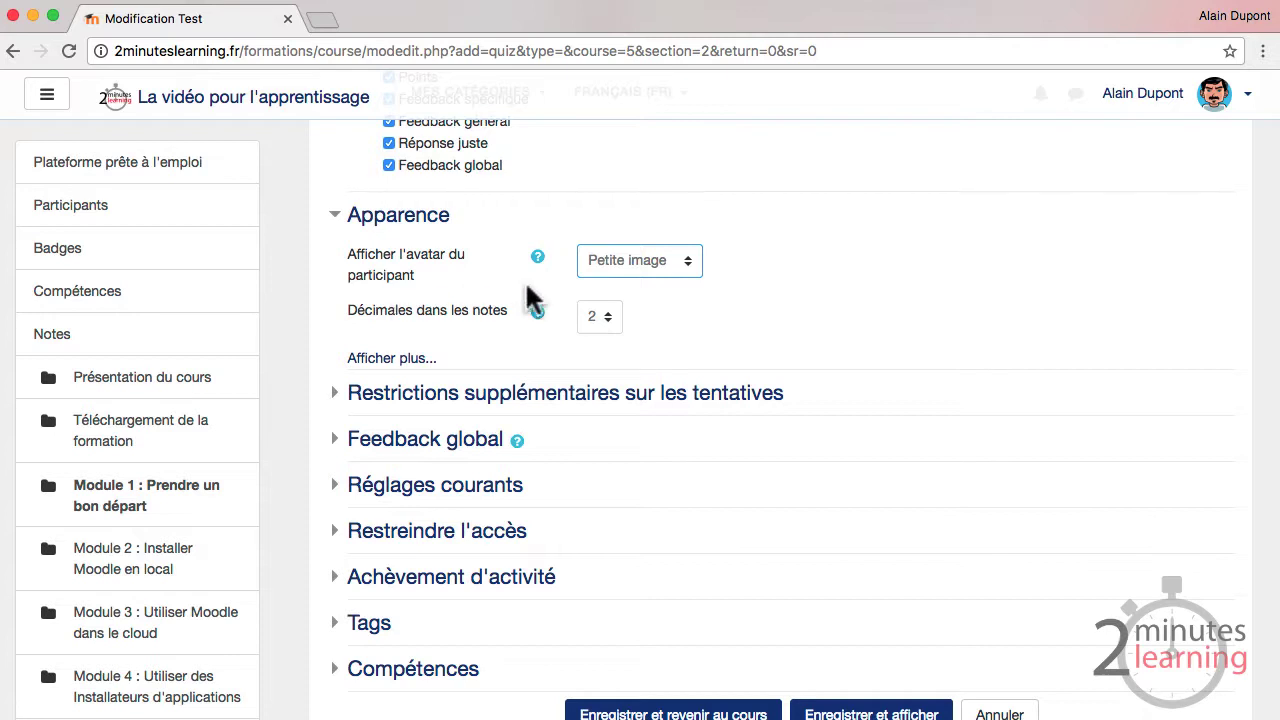
left_click(604, 318)
left_click(590, 300)
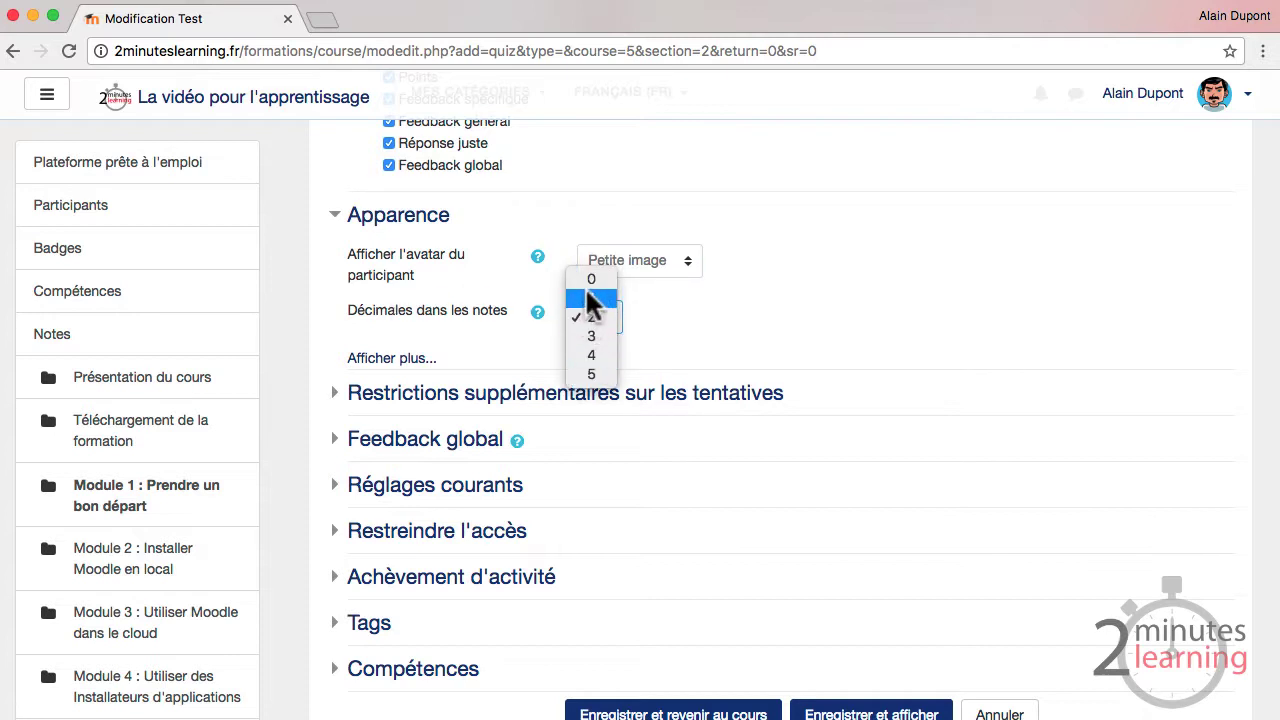
- Look over the Restrictions supplémentaires sur les tentatives and Feedback global settings, and save and display the test
scroll(775, 318, "down", 5)
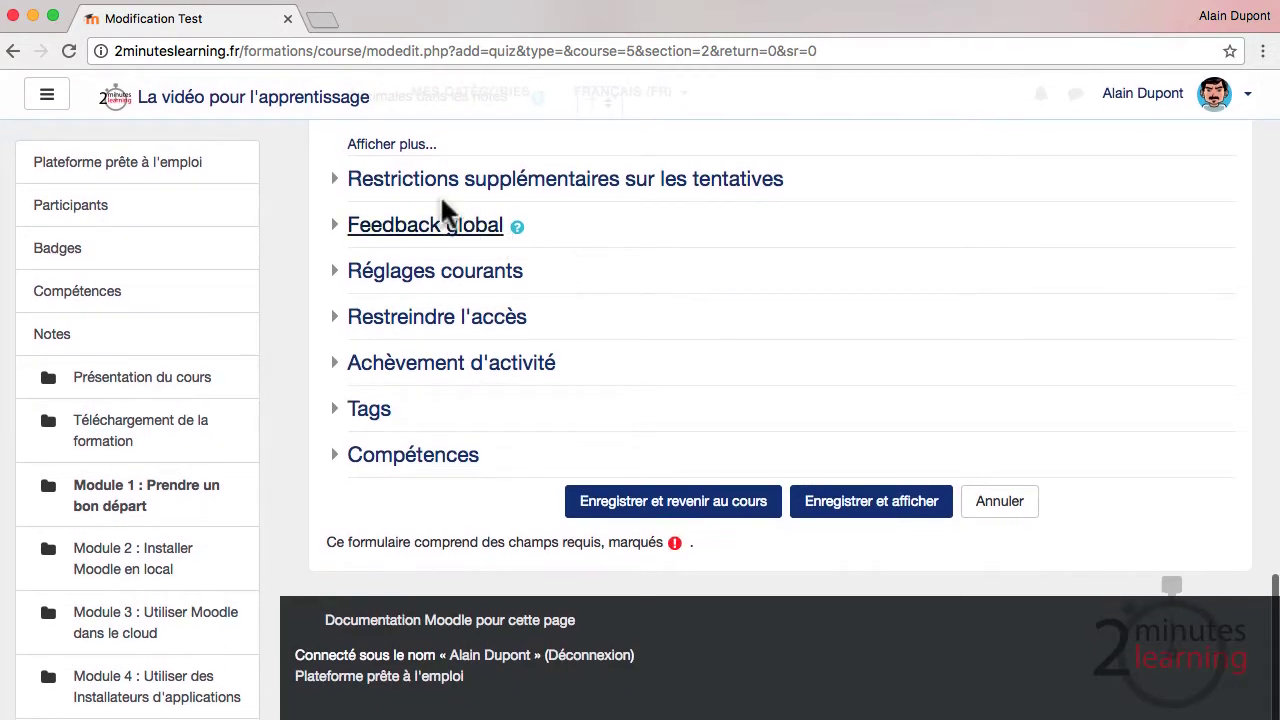
left_click(367, 185)
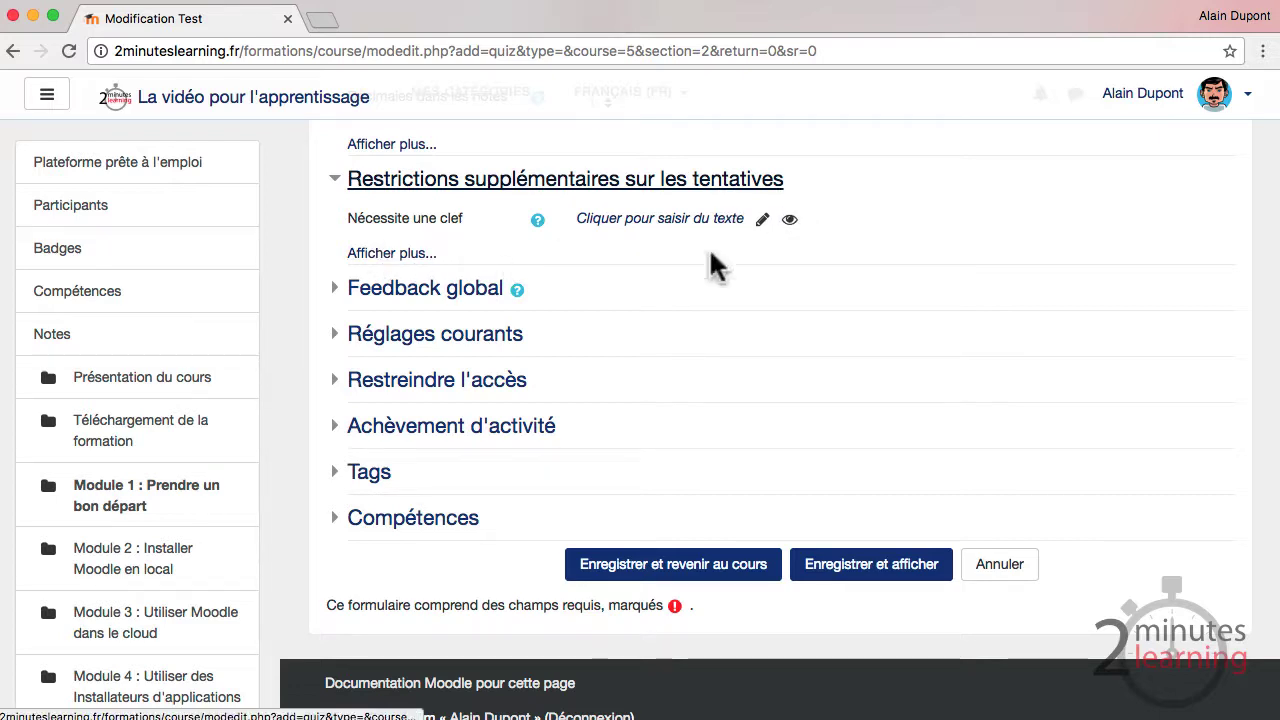
left_click(390, 290)
scroll(498, 350, "down", 6)
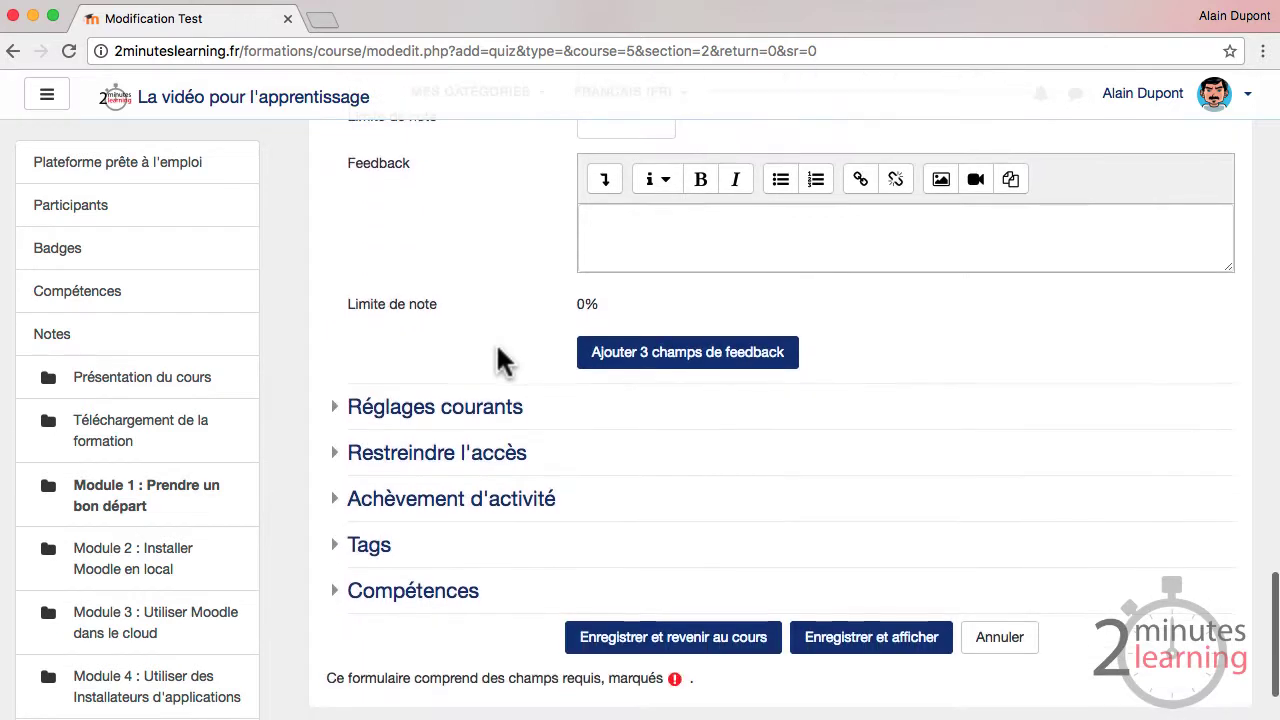
scroll(500, 360, "down", 1)
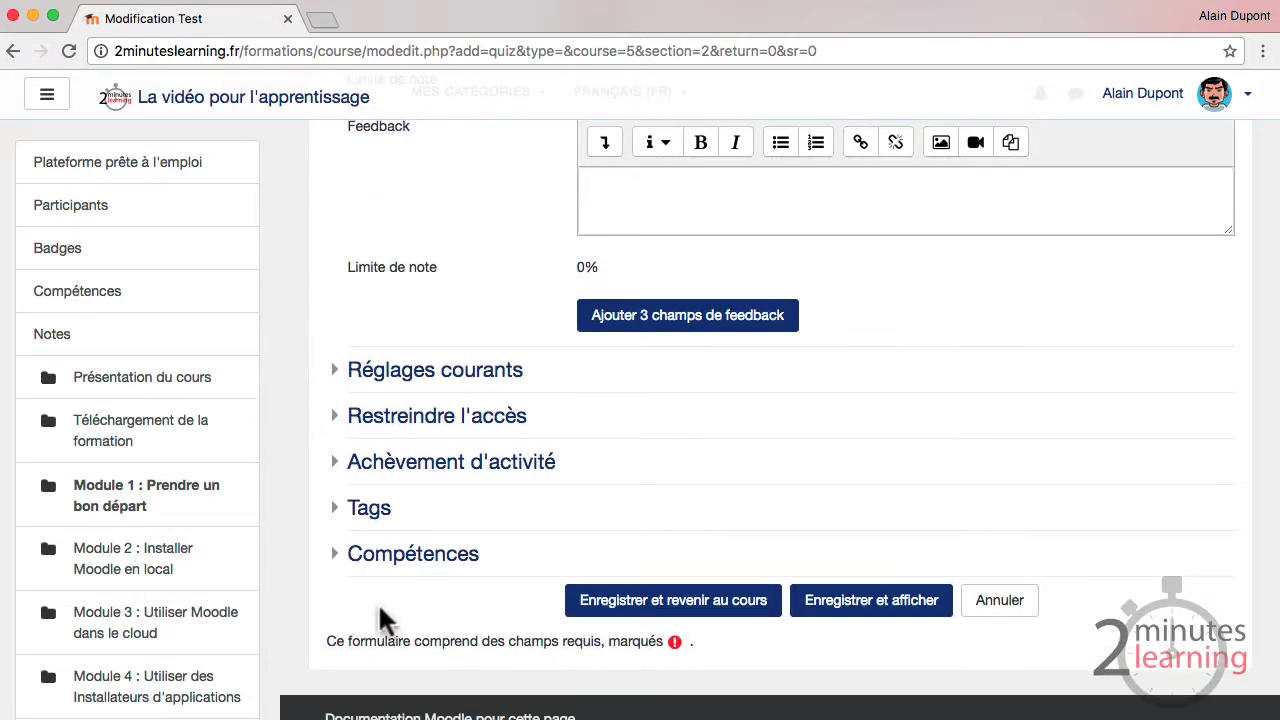
left_click(871, 605)
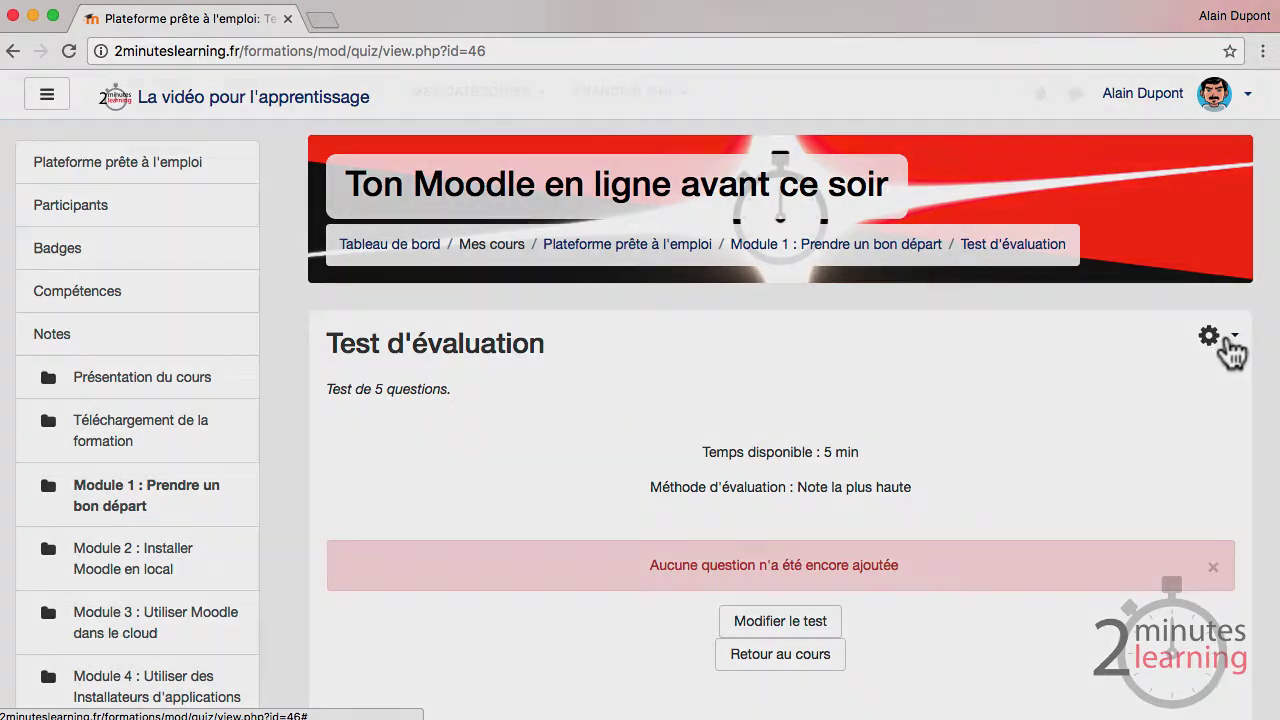
left_click(1210, 337)
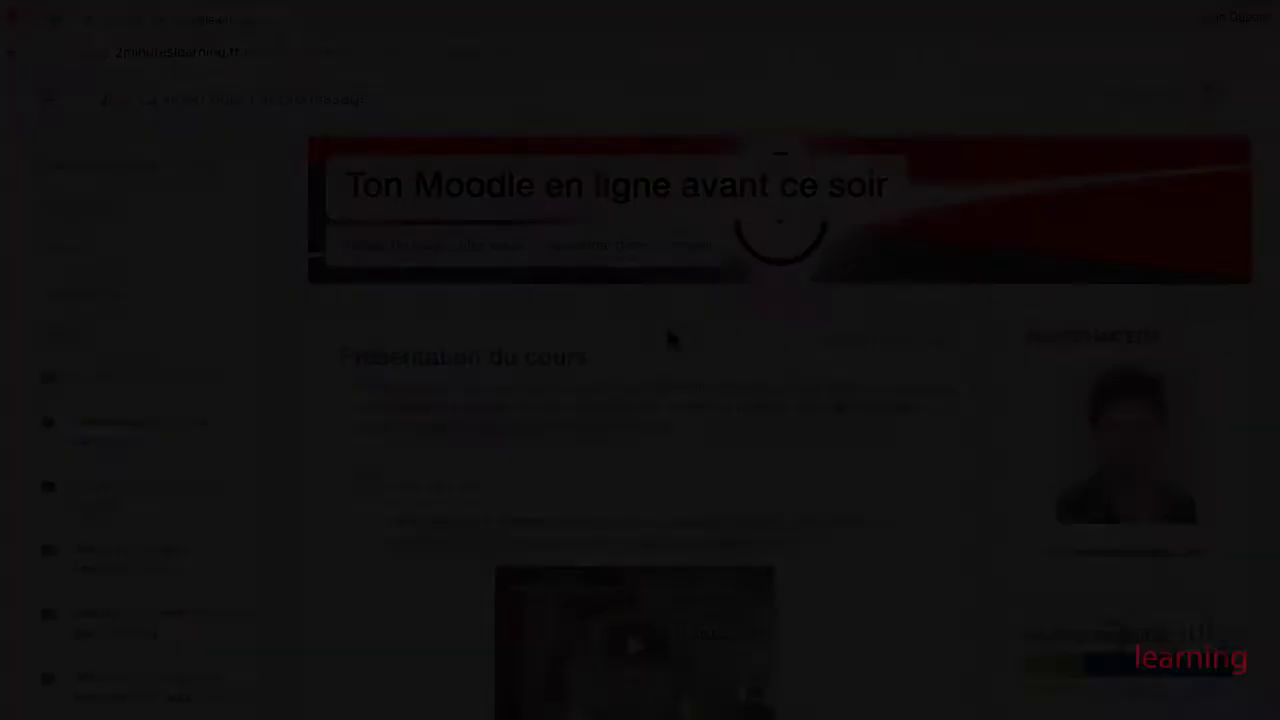
- From the student's course page, open Test d'évaluation in Module 1 and start a timed attempt
scroll(458, 268, "down", 10)
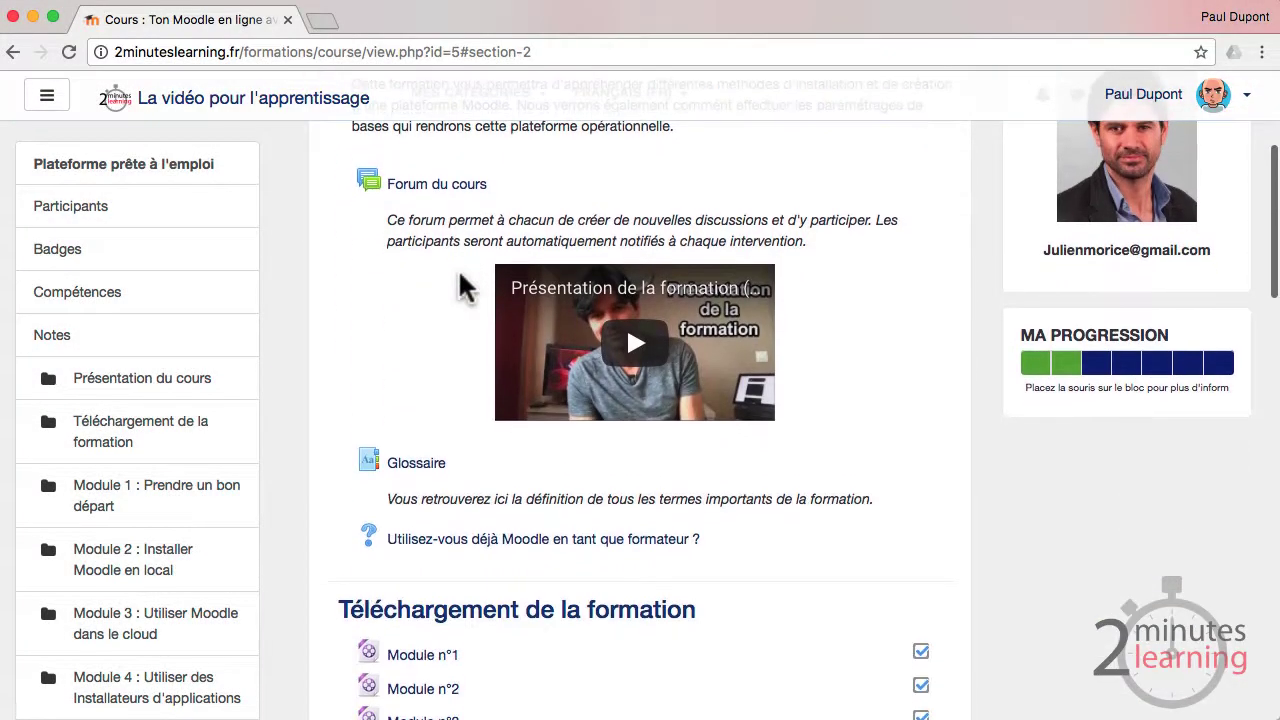
scroll(460, 275, "down", 10)
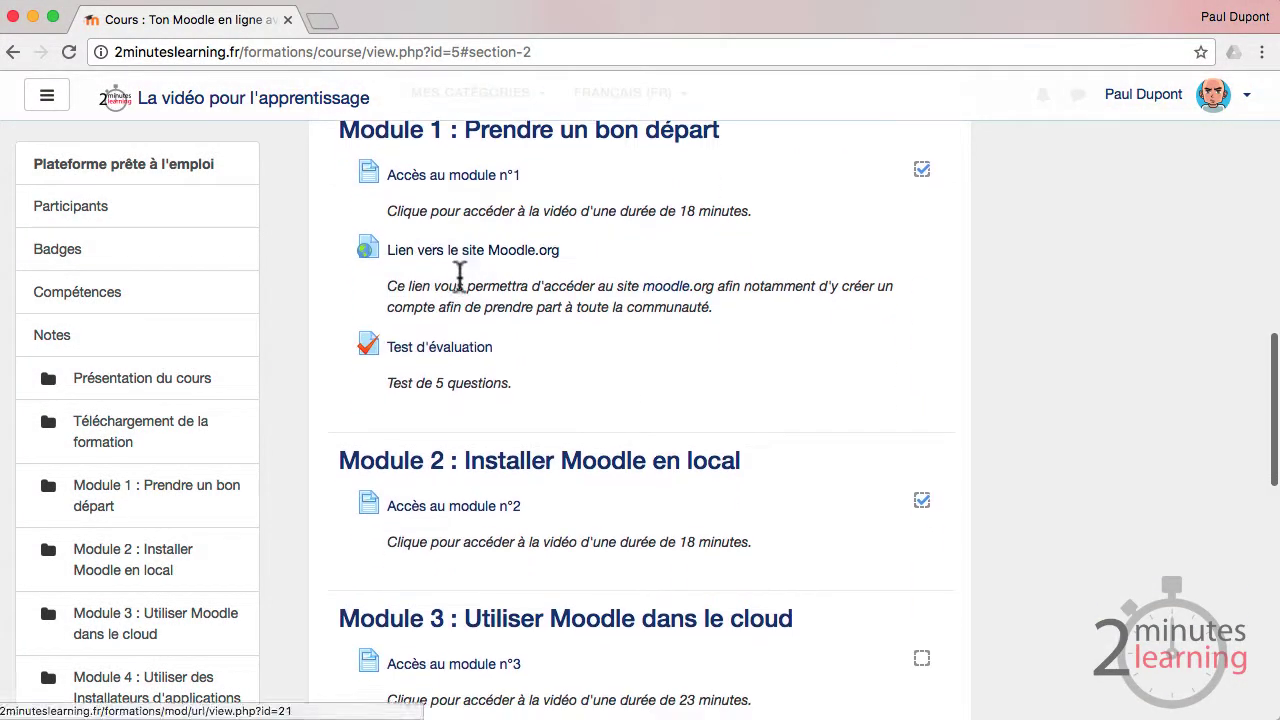
left_click(420, 350)
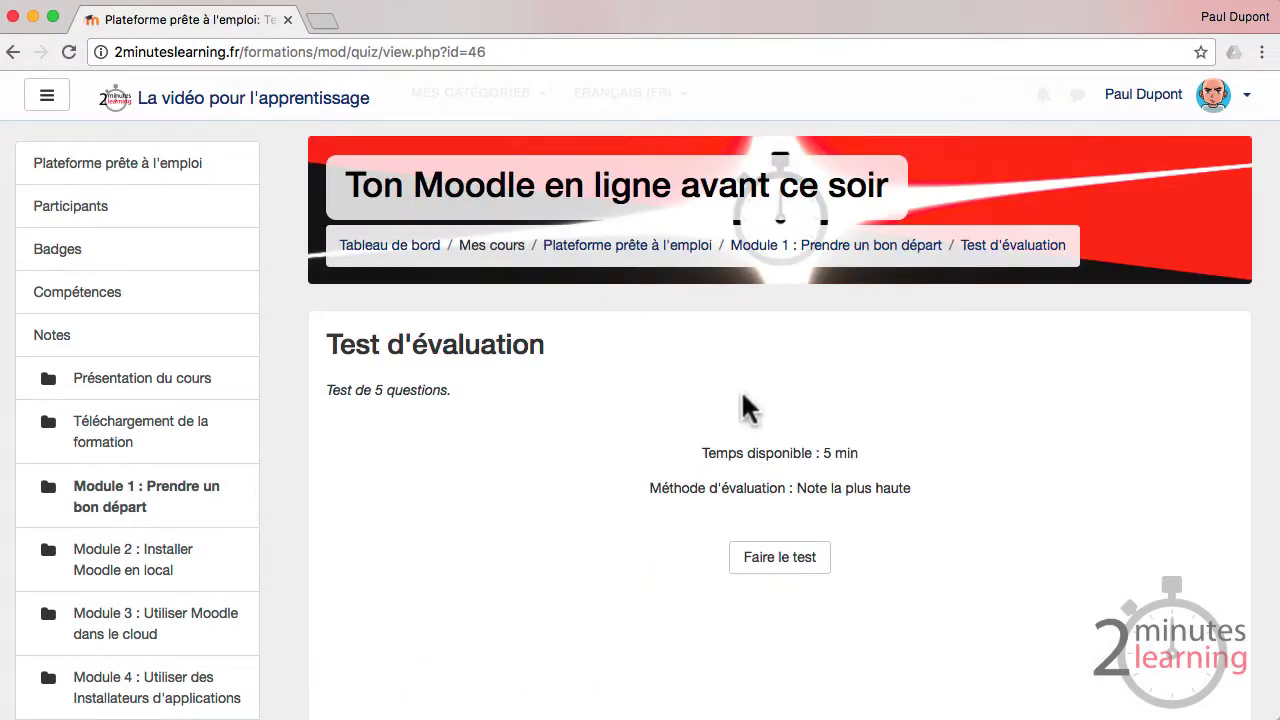
scroll(589, 428, "down", 2)
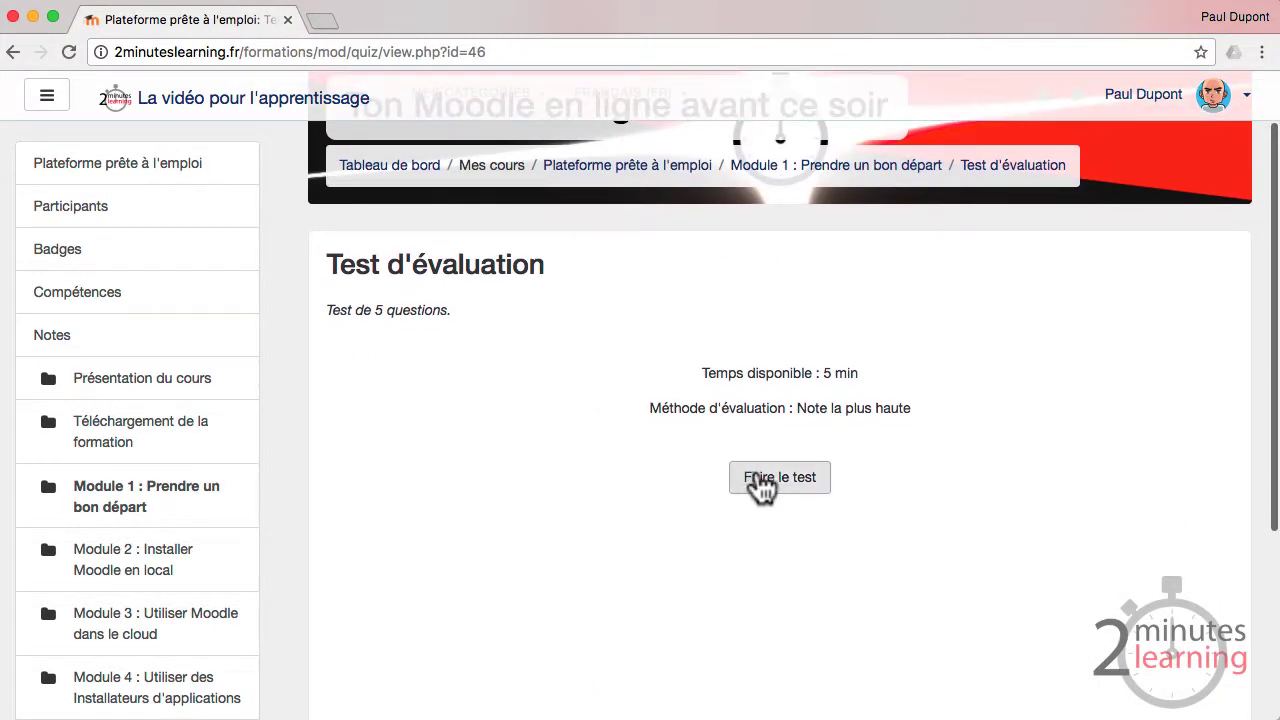
left_click(760, 481)
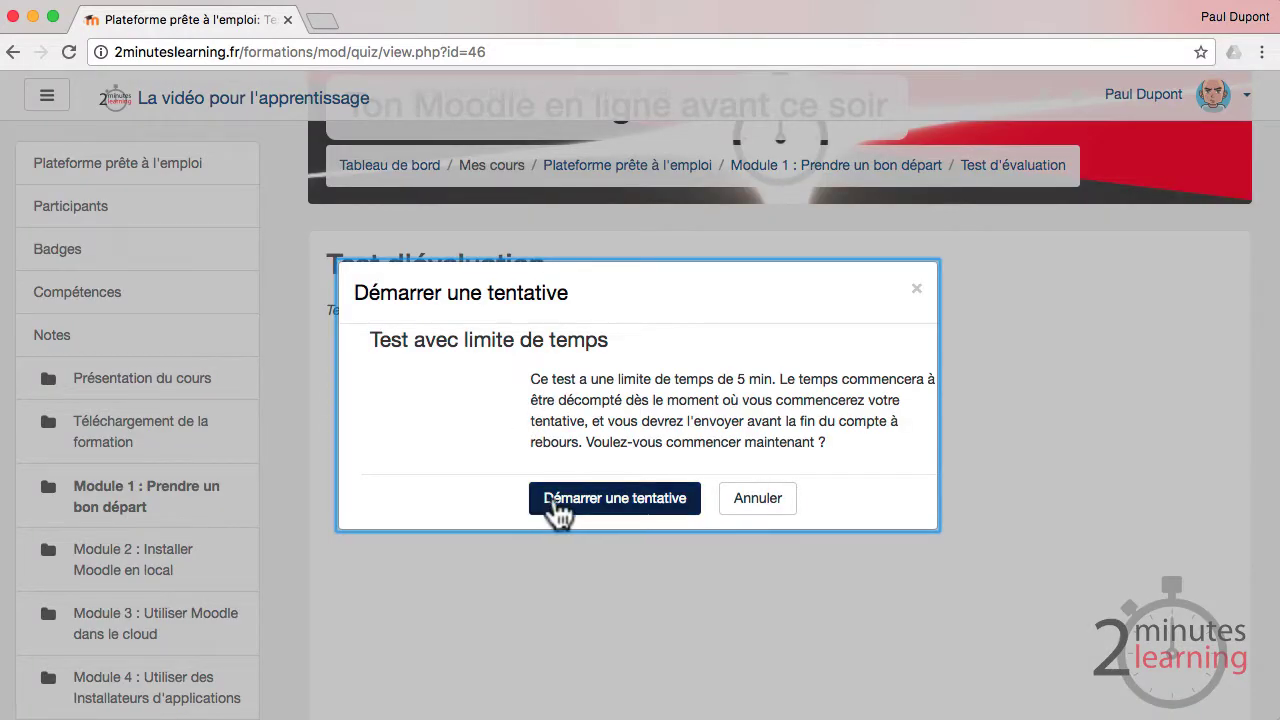
left_click(590, 512)
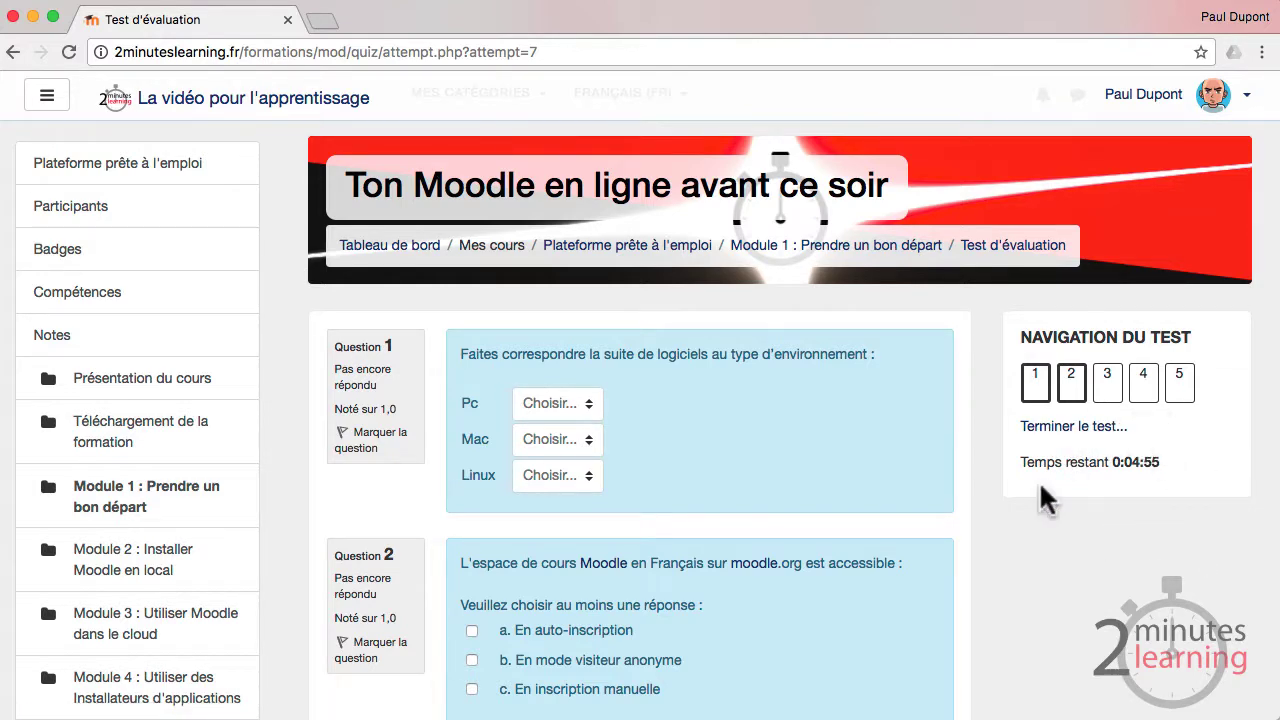
- In question 1, match Pc with LAMP and Mac with MAMP
scroll(640, 420, "down", 2)
scroll(635, 405, "down", 1)
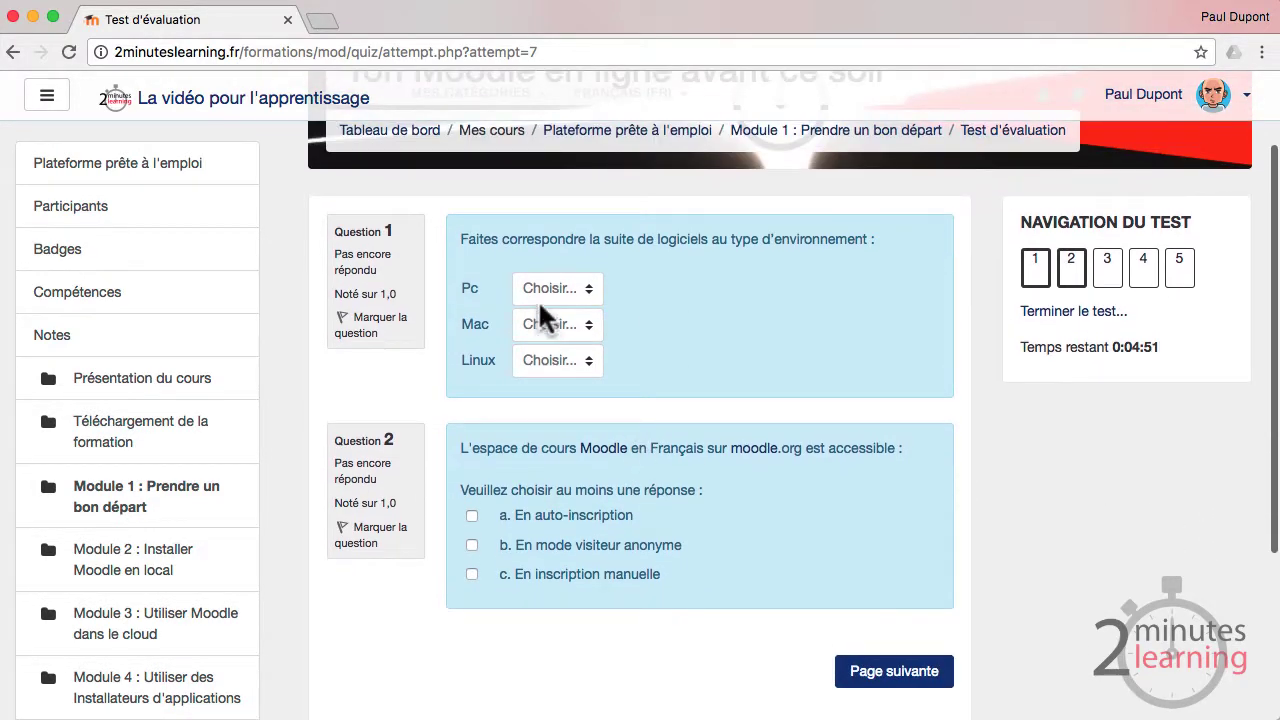
left_click(542, 289)
left_click(542, 310)
left_click(549, 322)
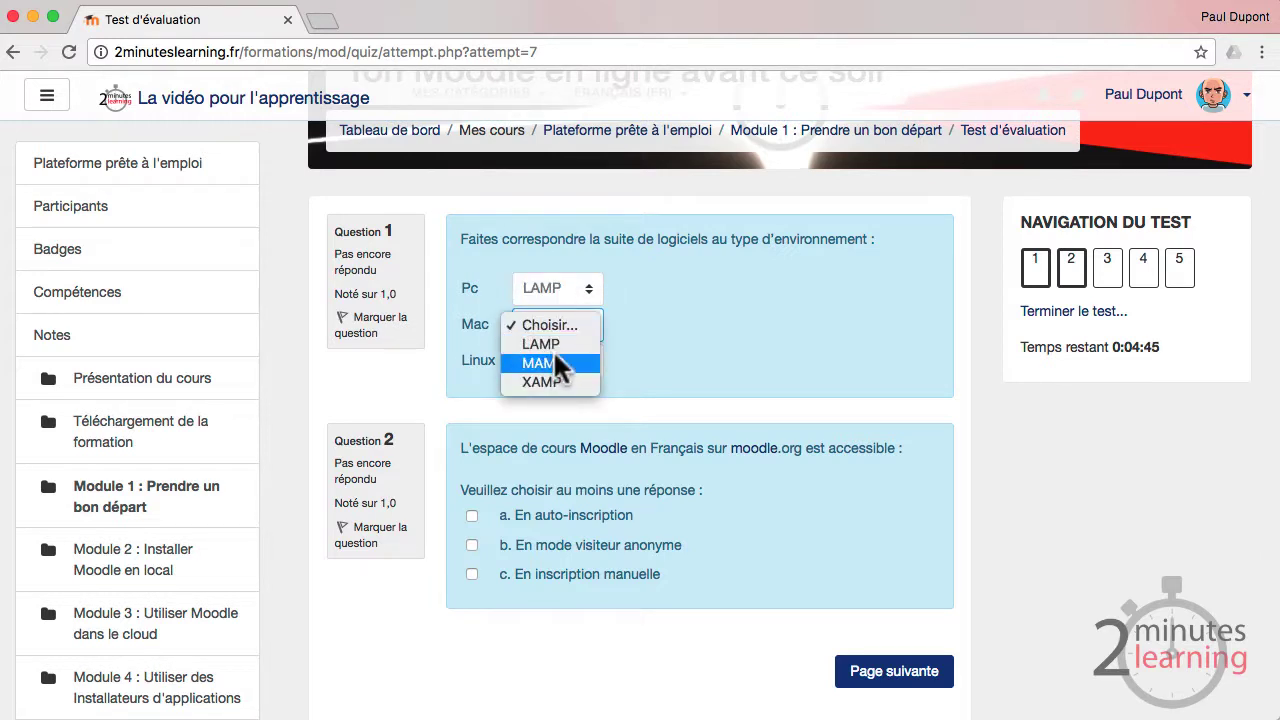
left_click(555, 360)
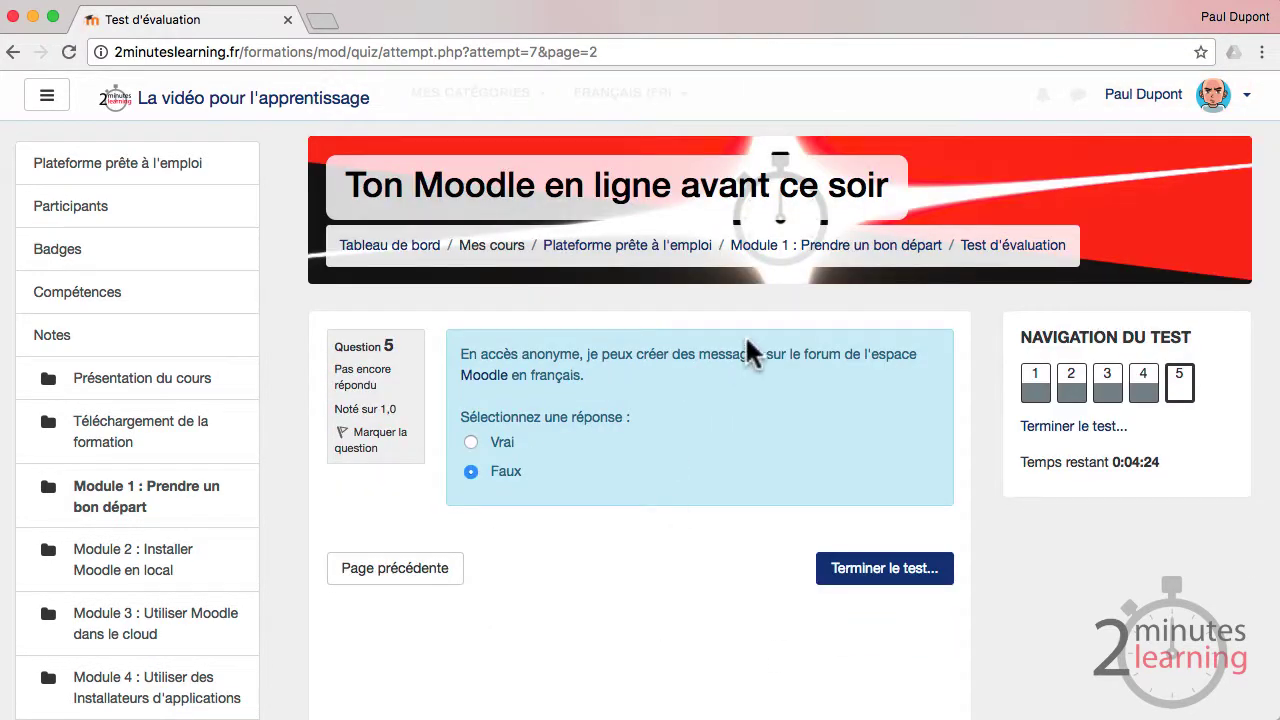
- Finish the test from question 5 and review the recorded answers in the attempt summary
left_click(910, 590)
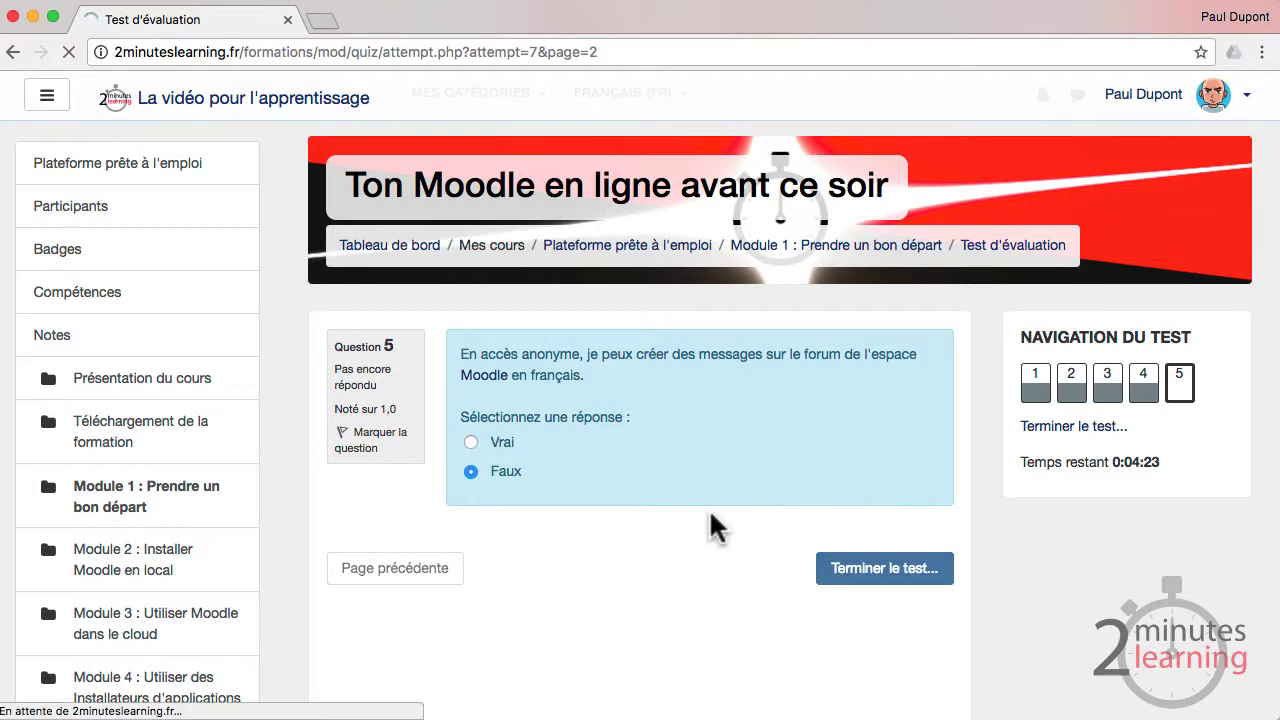
scroll(547, 372, "down", 3)
scroll(547, 373, "up", 2)
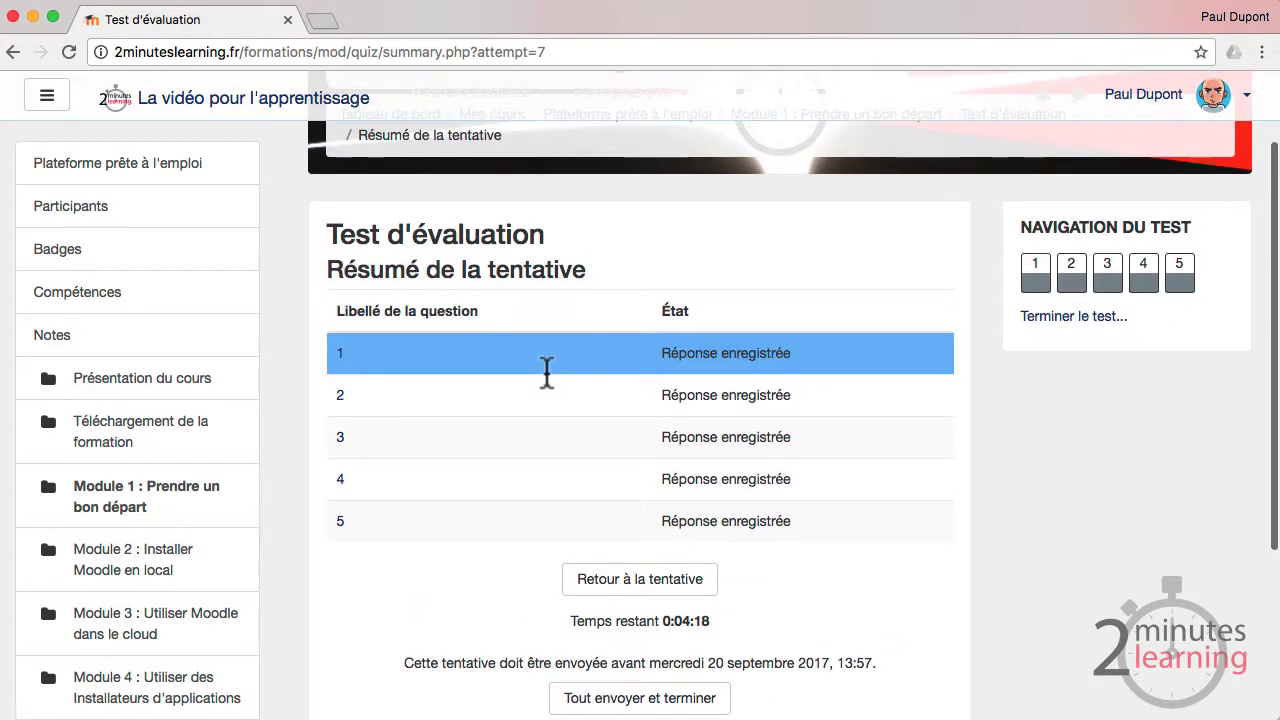
scroll(547, 373, "down", 1)
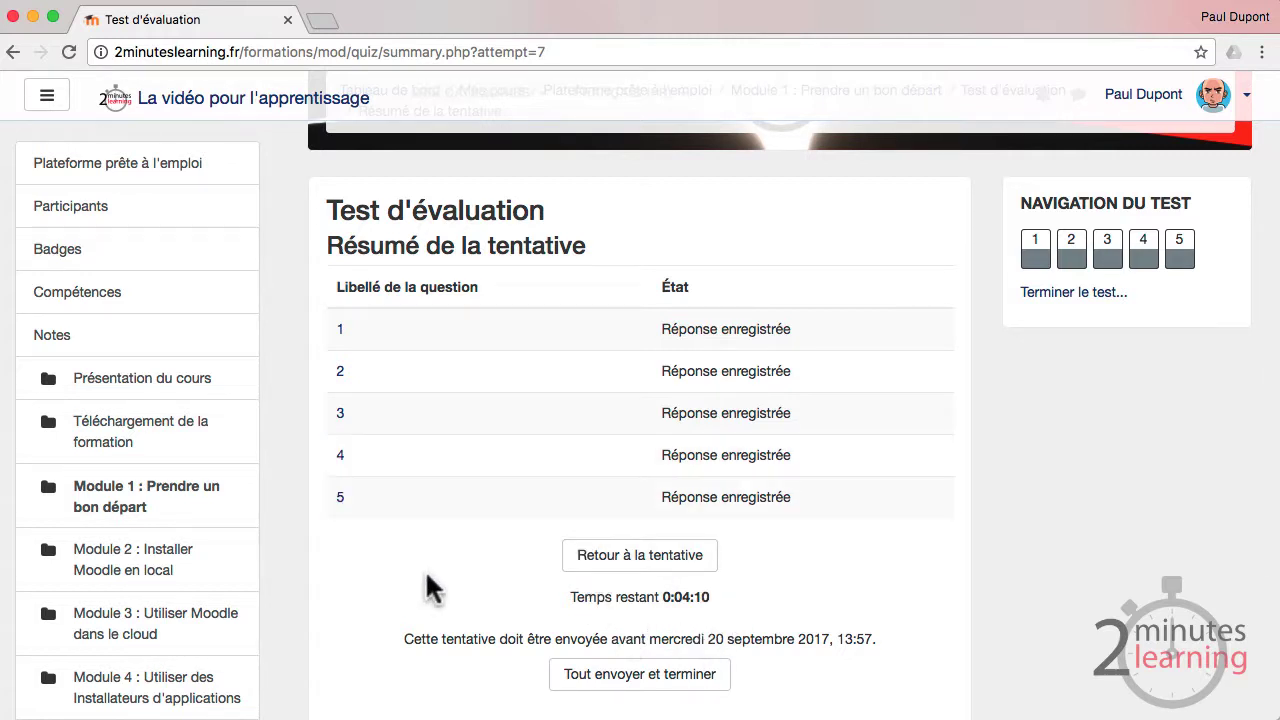
scroll(423, 586, "down", 1)
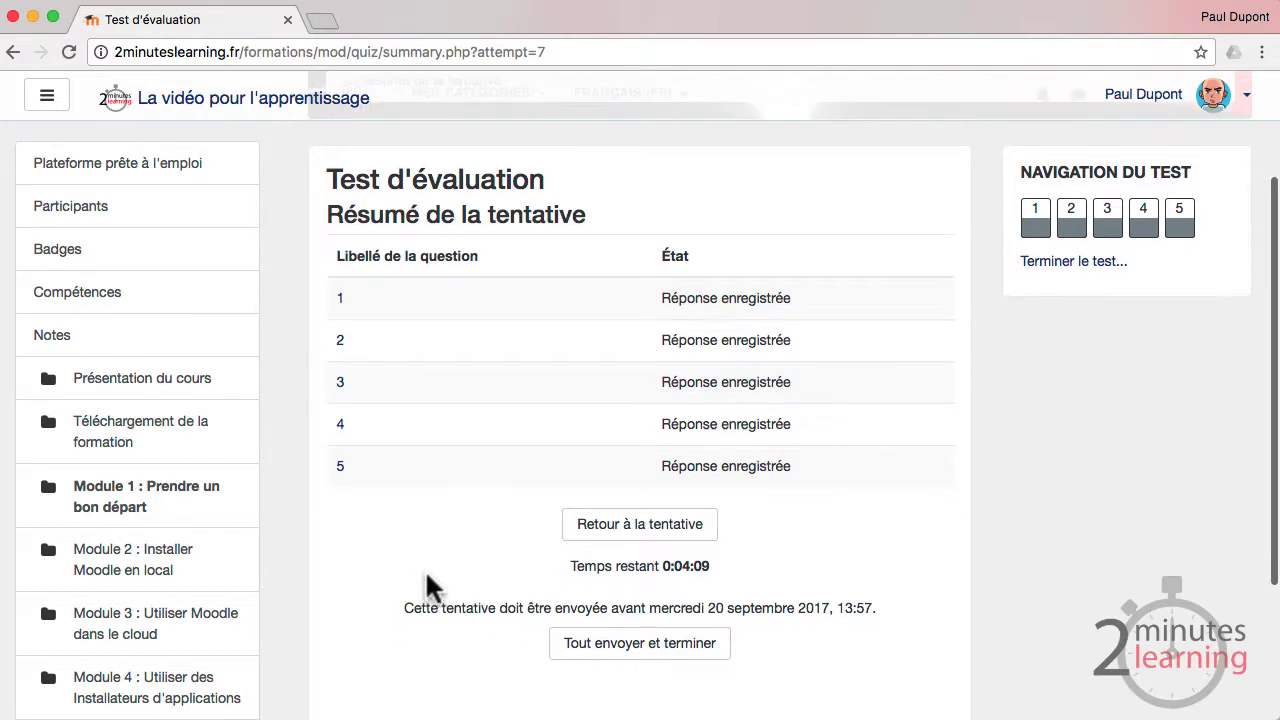
- Submit all answers and finish the attempt, confirming the submission, and check the final grade summary
left_click(622, 648)
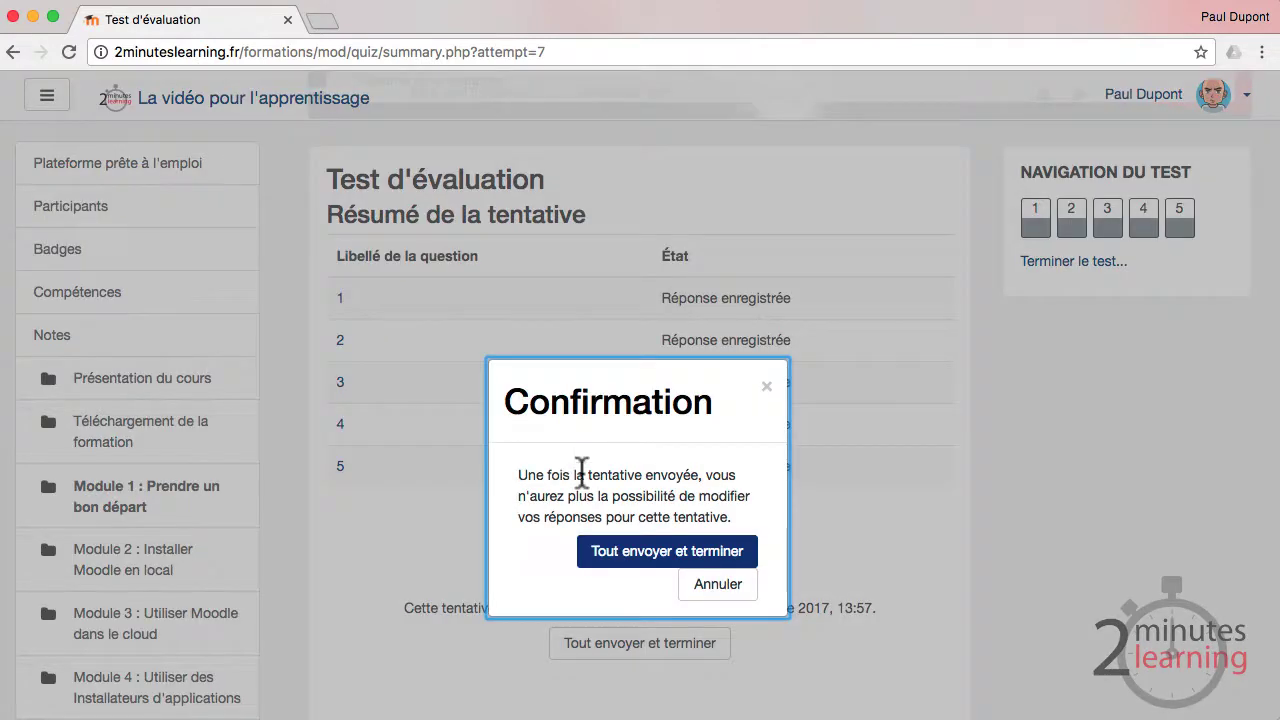
key("Return")
scroll(560, 341, "down", 1)
scroll(560, 341, "down", 3)
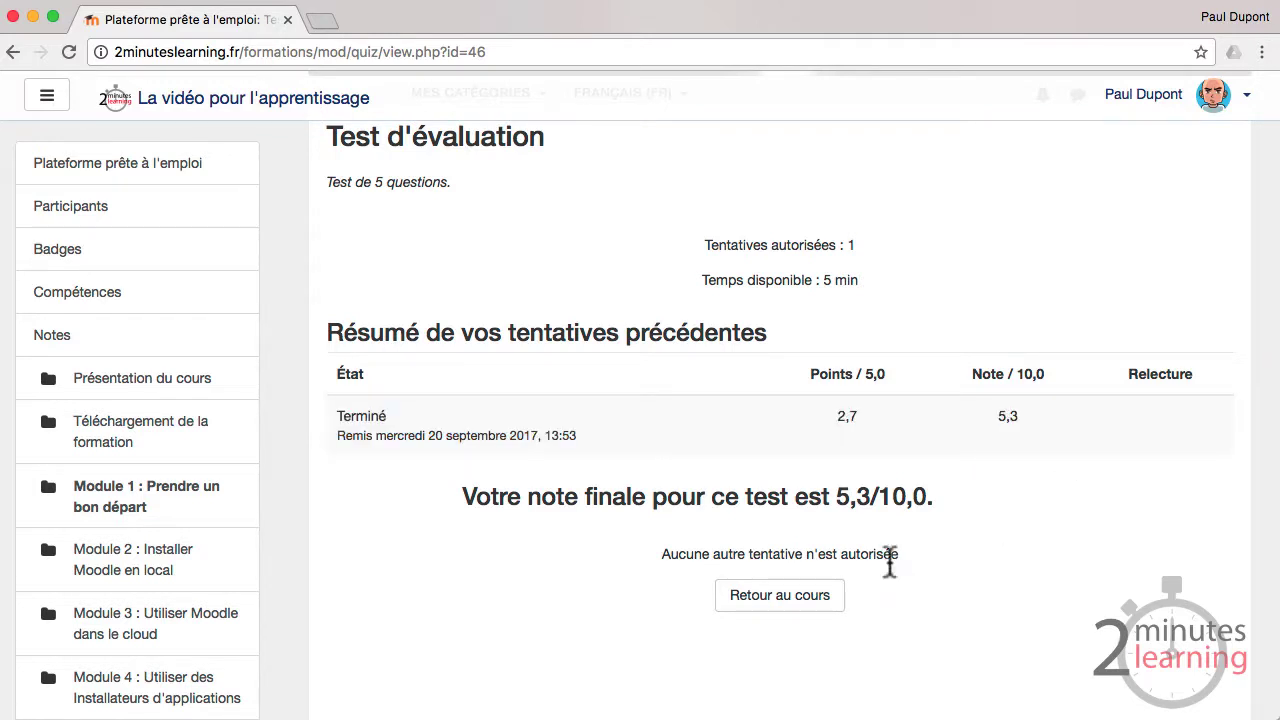